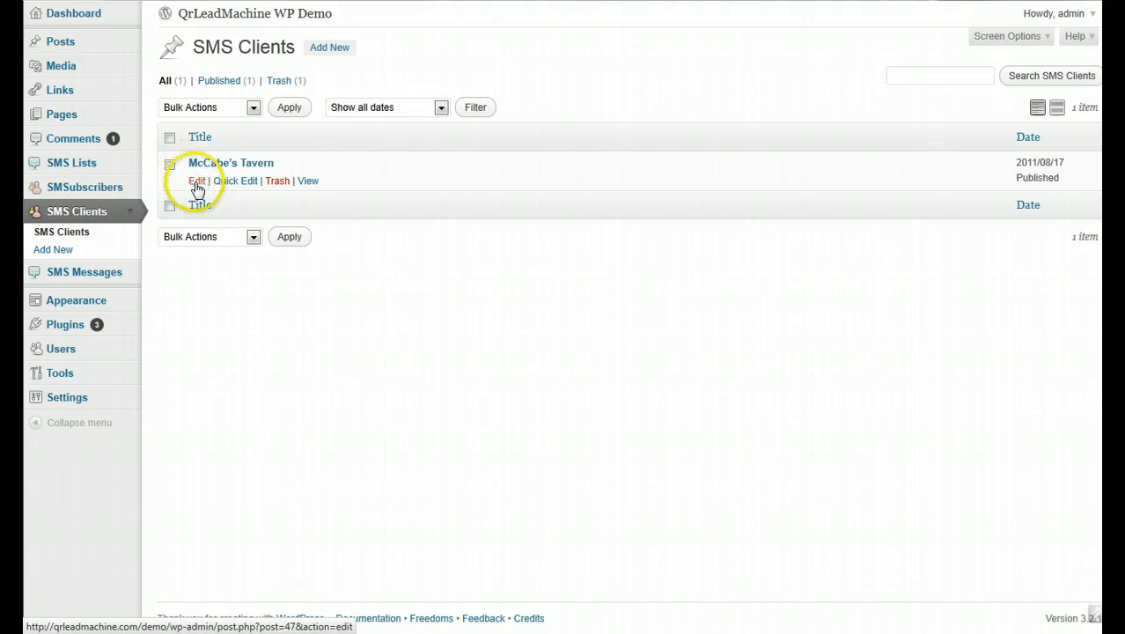
Open the McCabe's Tavern SMS client for editing and go to its title.
click(197, 185)
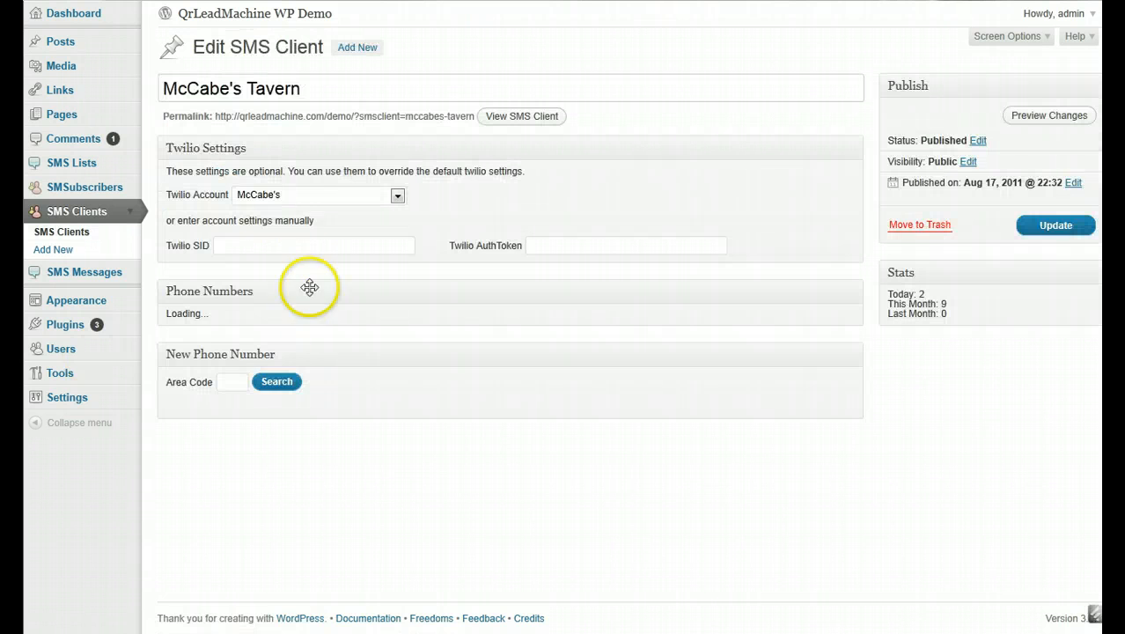
drag(314, 88, 151, 80)
click(308, 88)
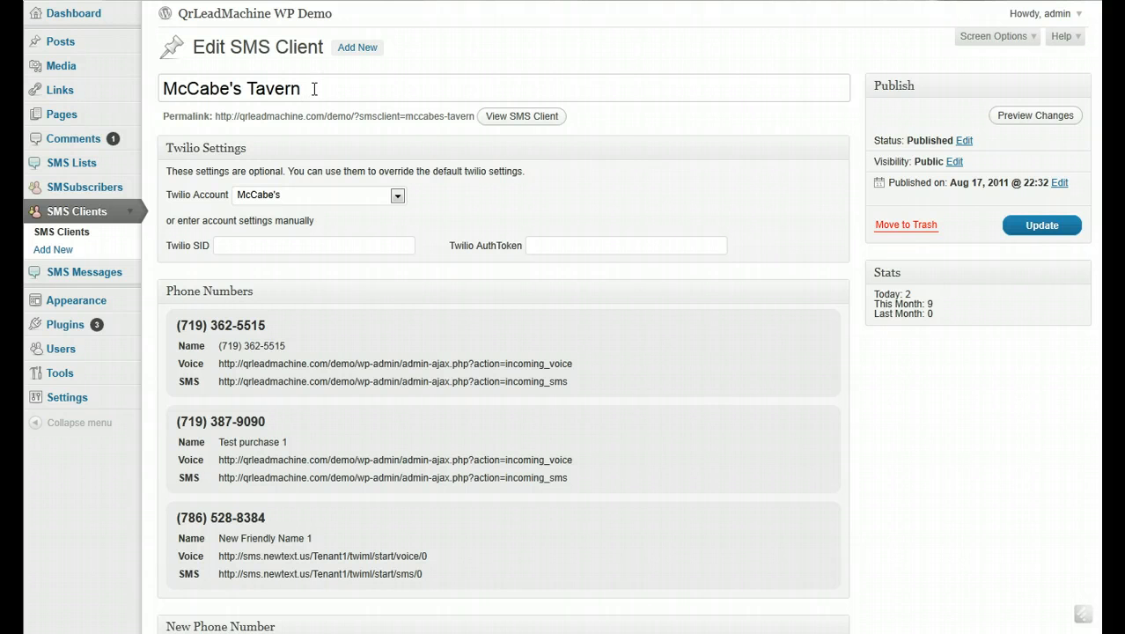
Switch the client's Twilio account to None and back to McCabe's.
click(397, 195)
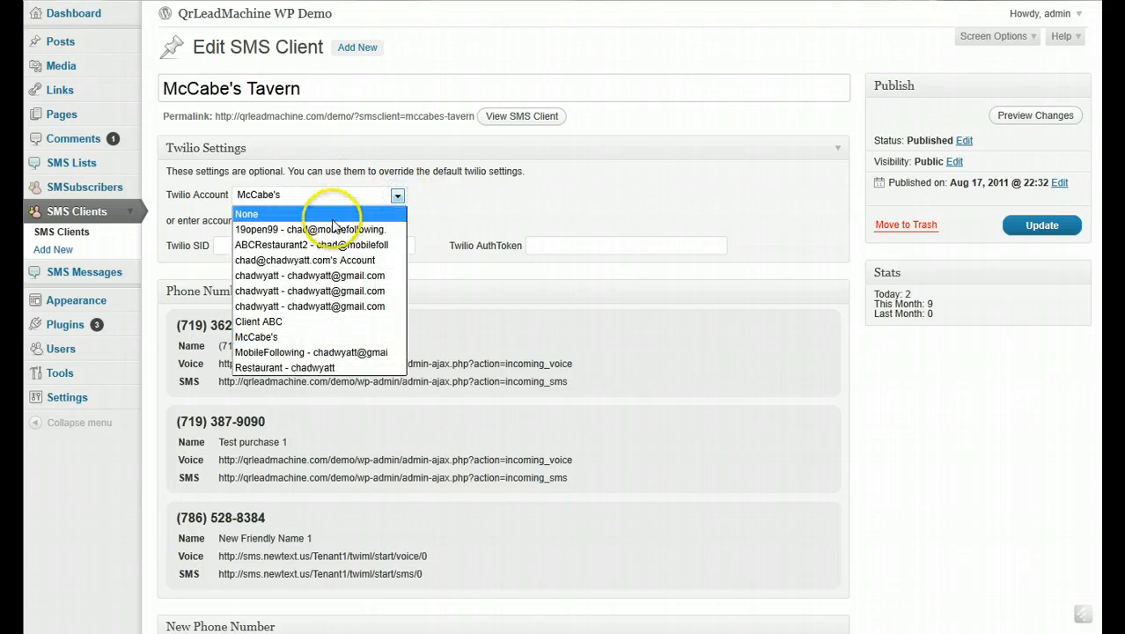
click(332, 216)
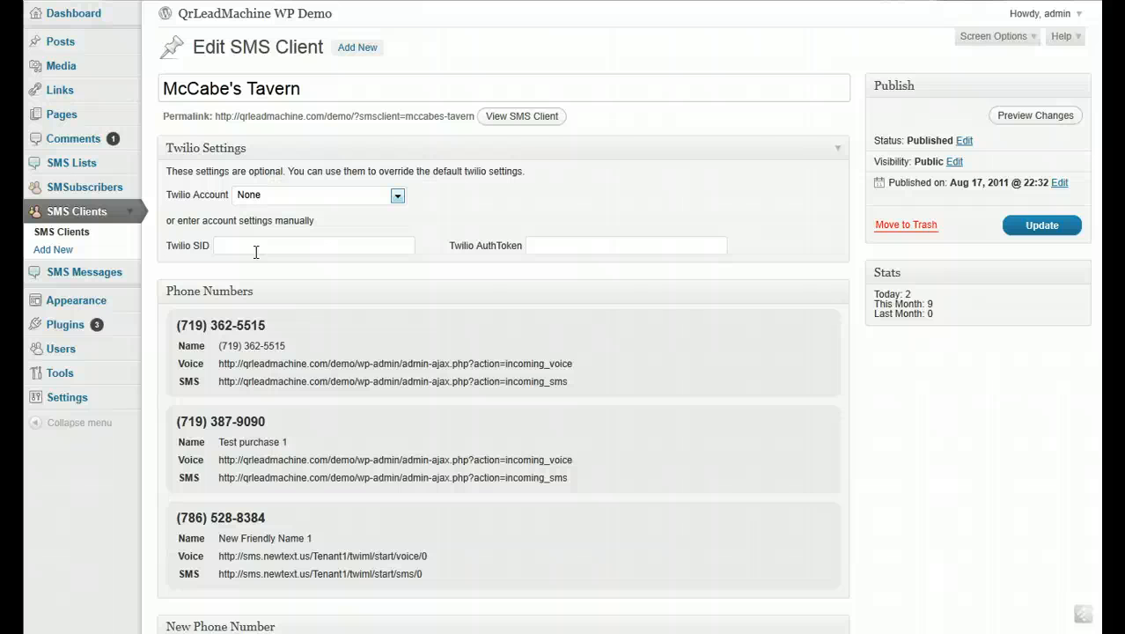
click(371, 197)
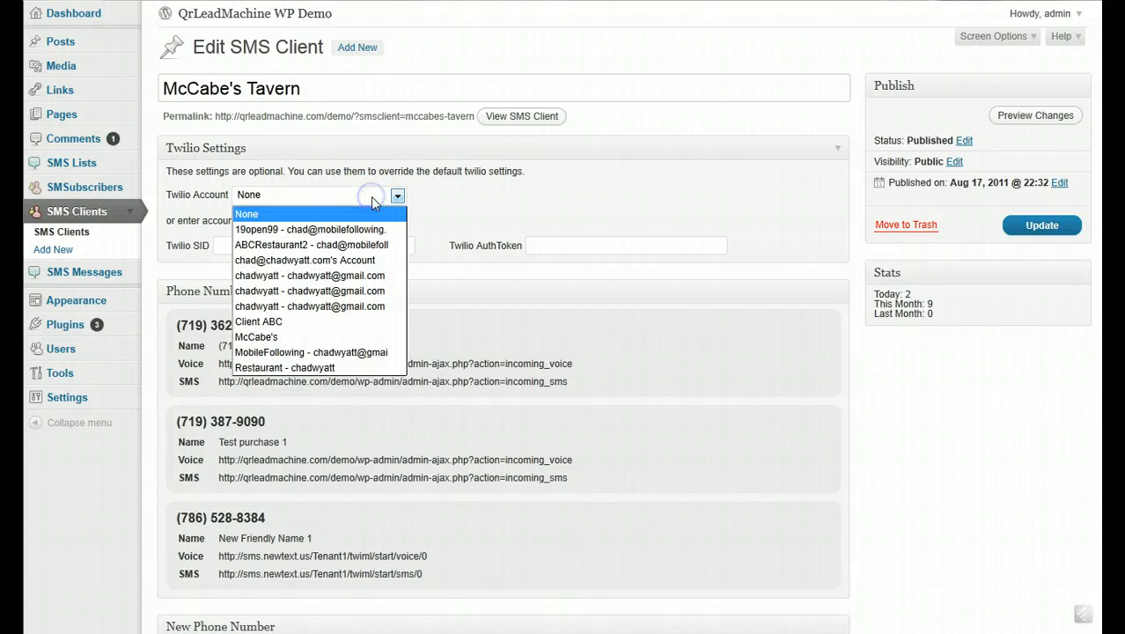
click(292, 338)
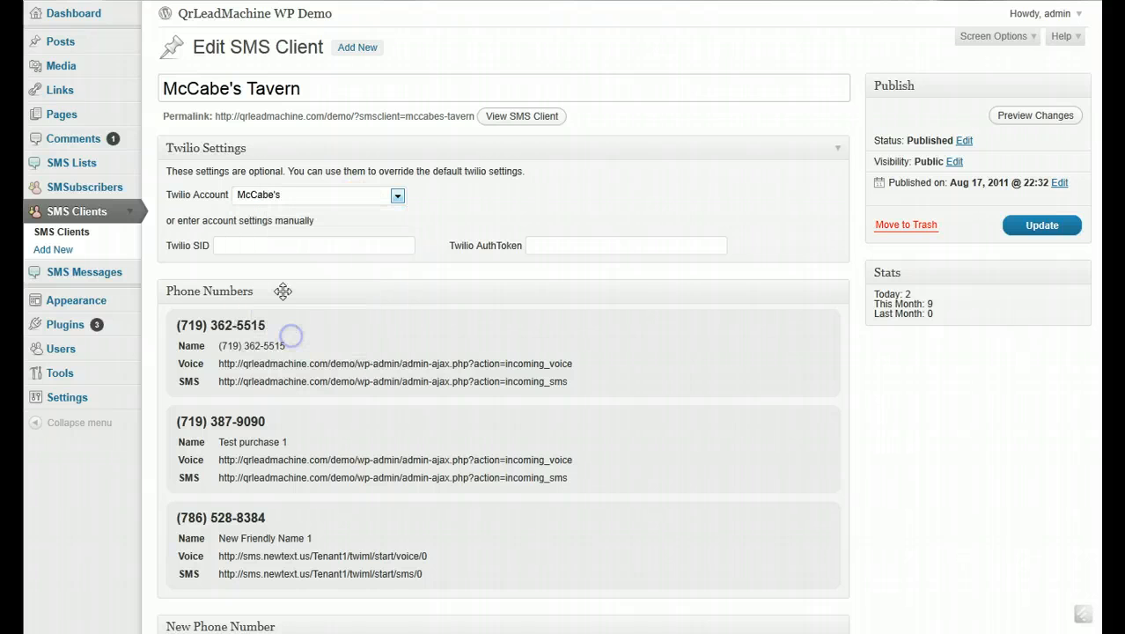
Review the available Twilio accounts, keeping McCabe's selected, and examine the manual Twilio SID and AuthToken fields.
click(535, 250)
click(319, 195)
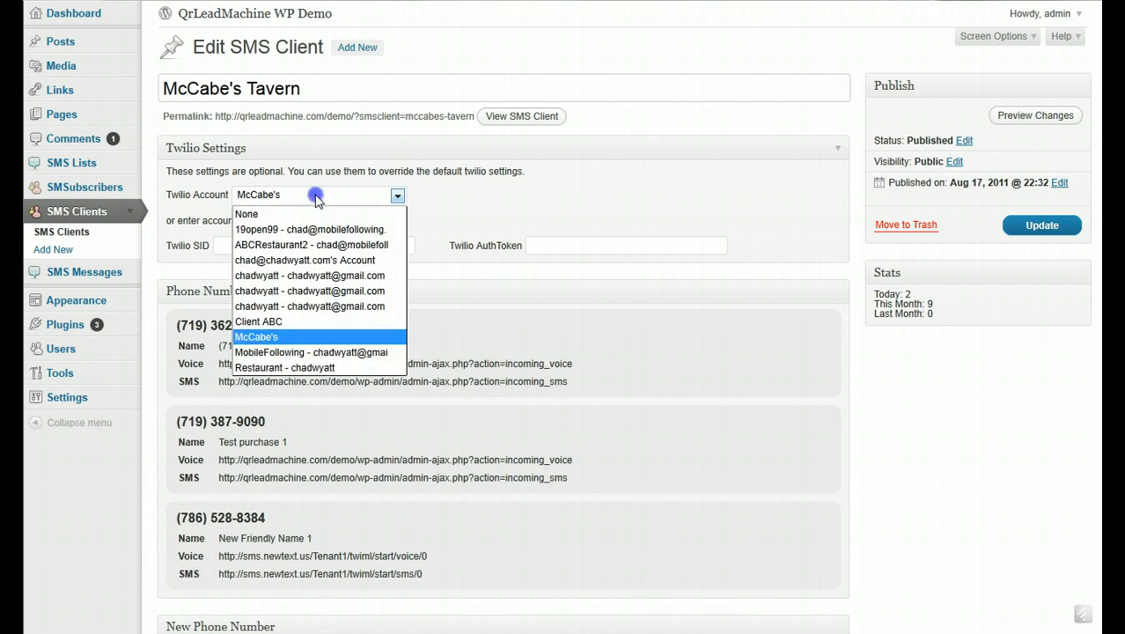
click(264, 345)
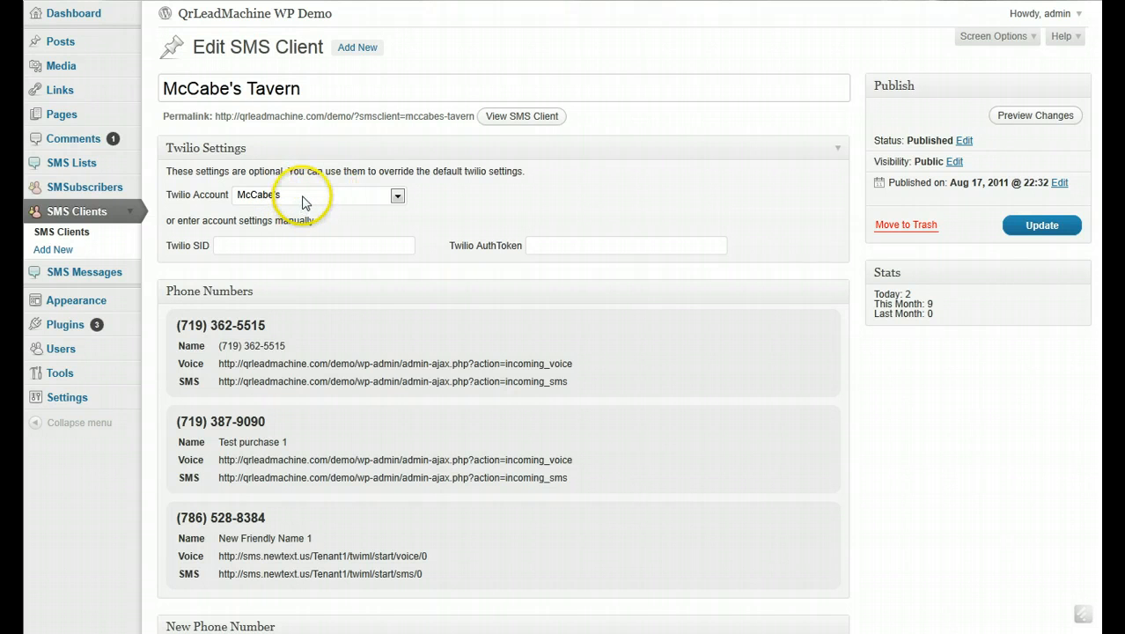
click(277, 244)
click(573, 244)
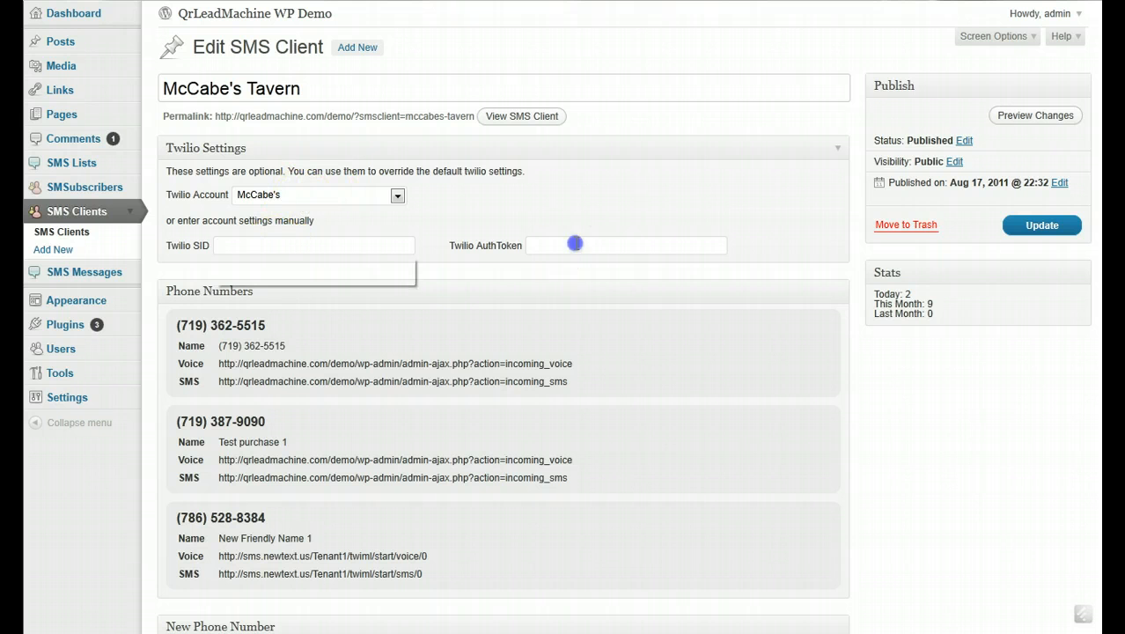
Set the client's Twilio account to None and go to the manual Twilio SID and AuthToken fields.
click(361, 195)
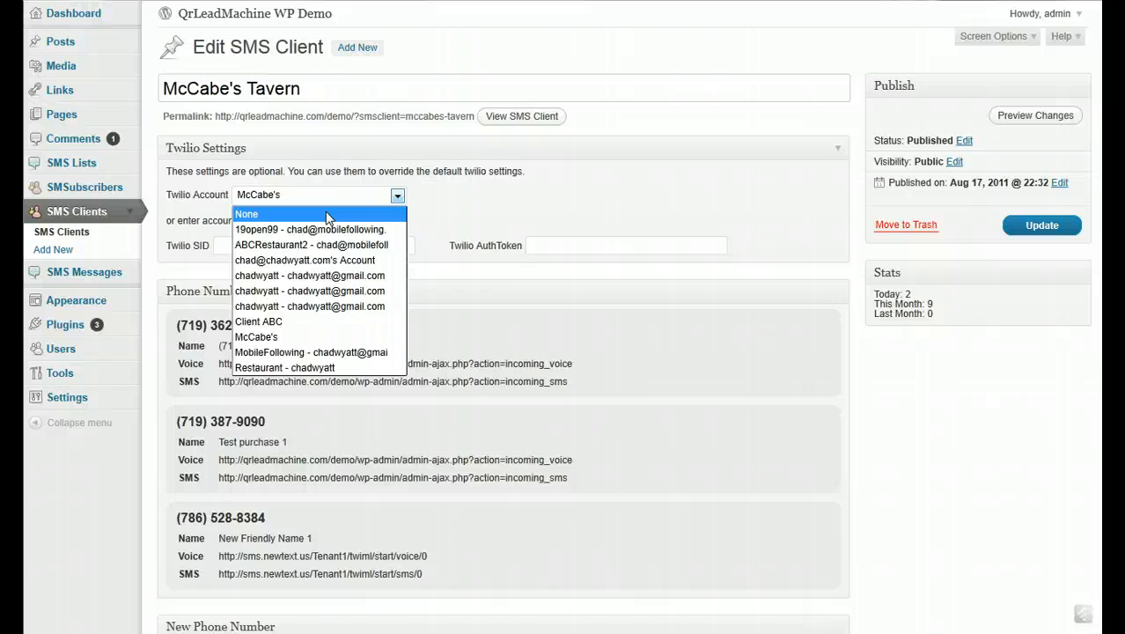
click(327, 215)
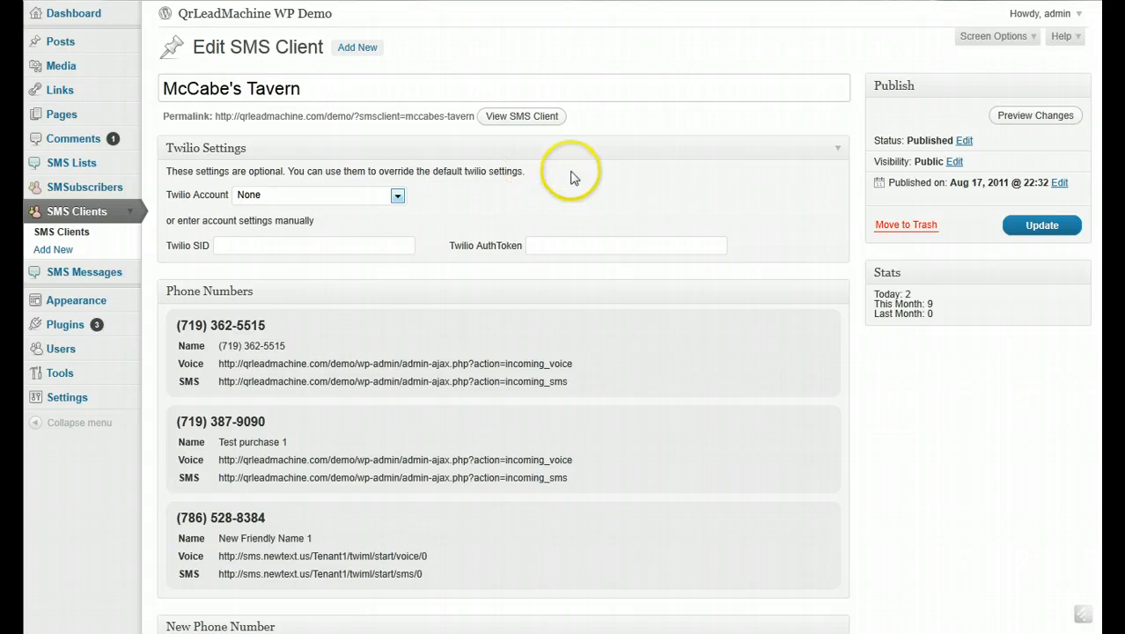
click(220, 246)
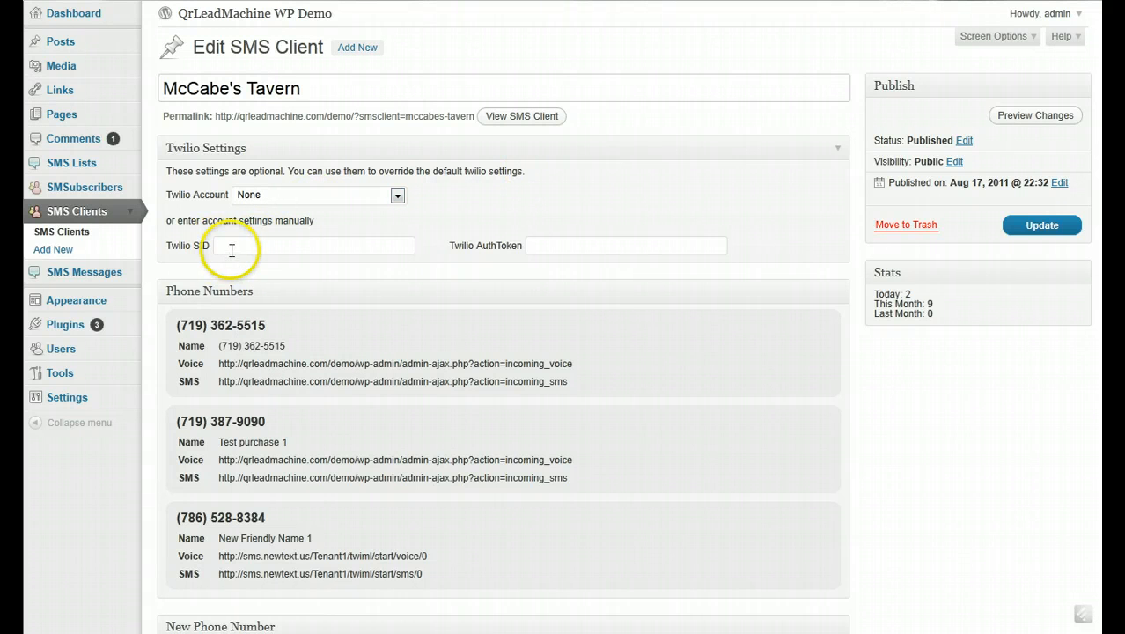
click(548, 249)
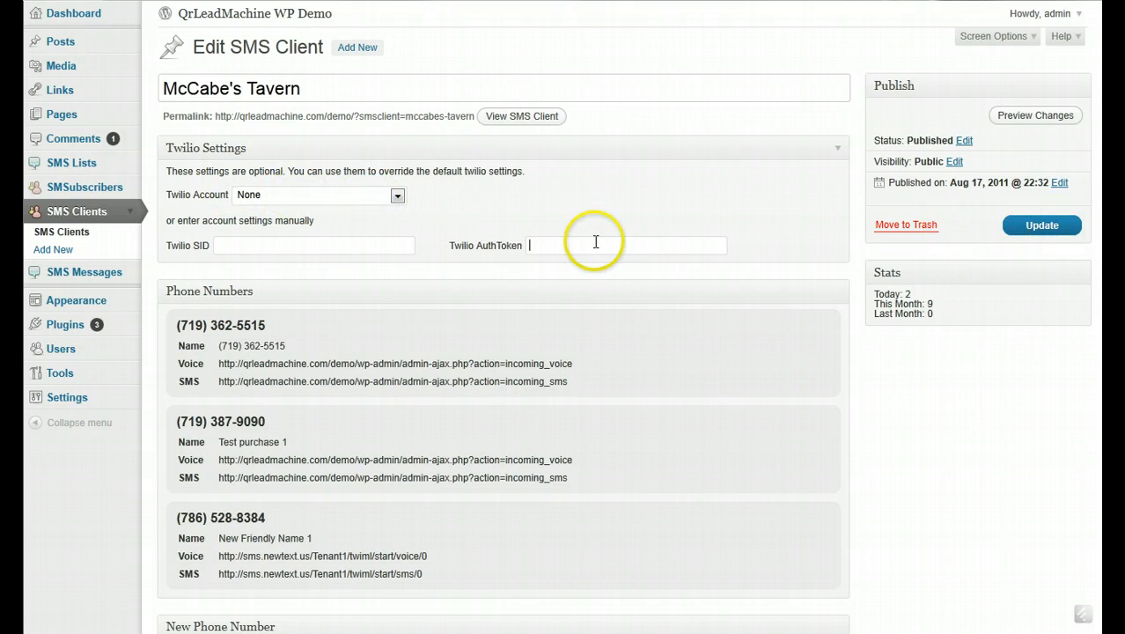
scroll(425, 350, down, 3)
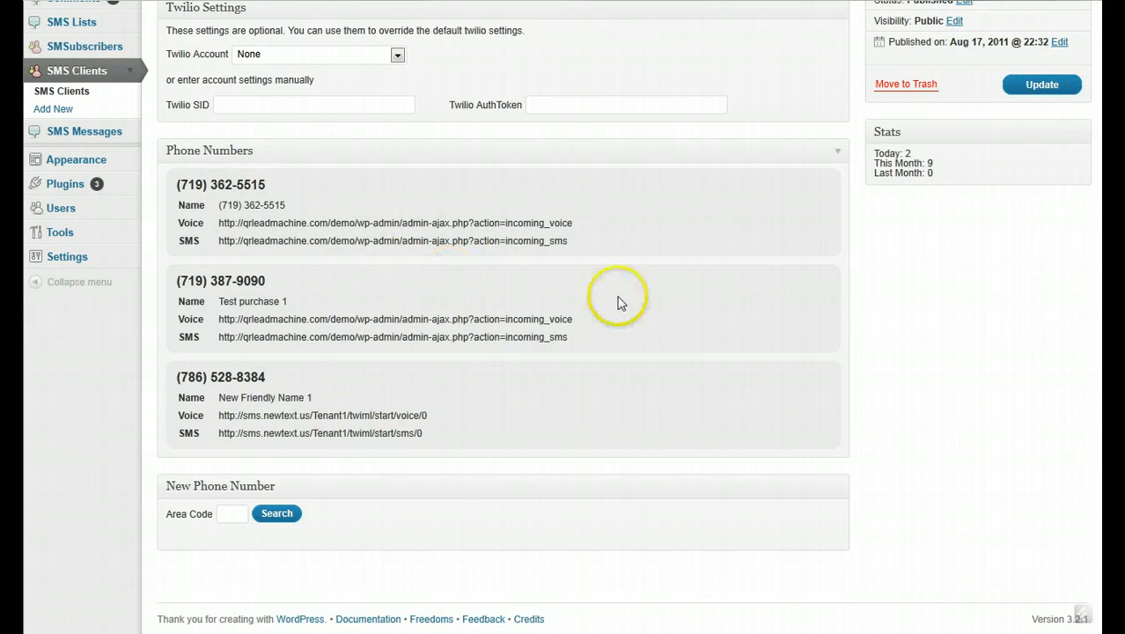
scroll(471, 309, up, 3)
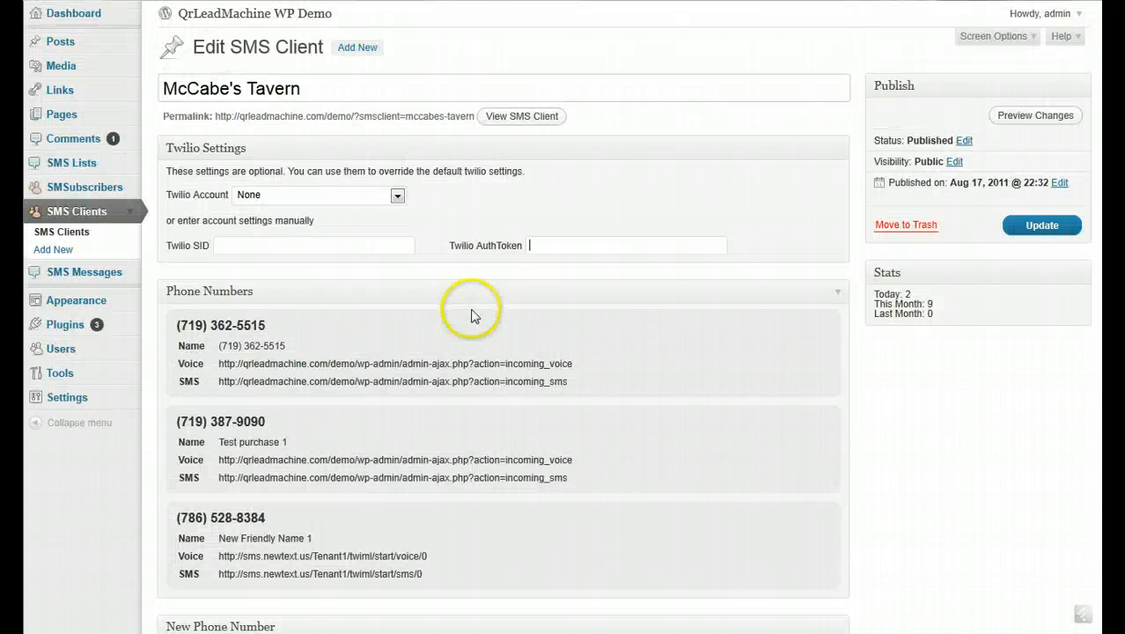
Select McCabe's as the client's Twilio account again.
click(398, 197)
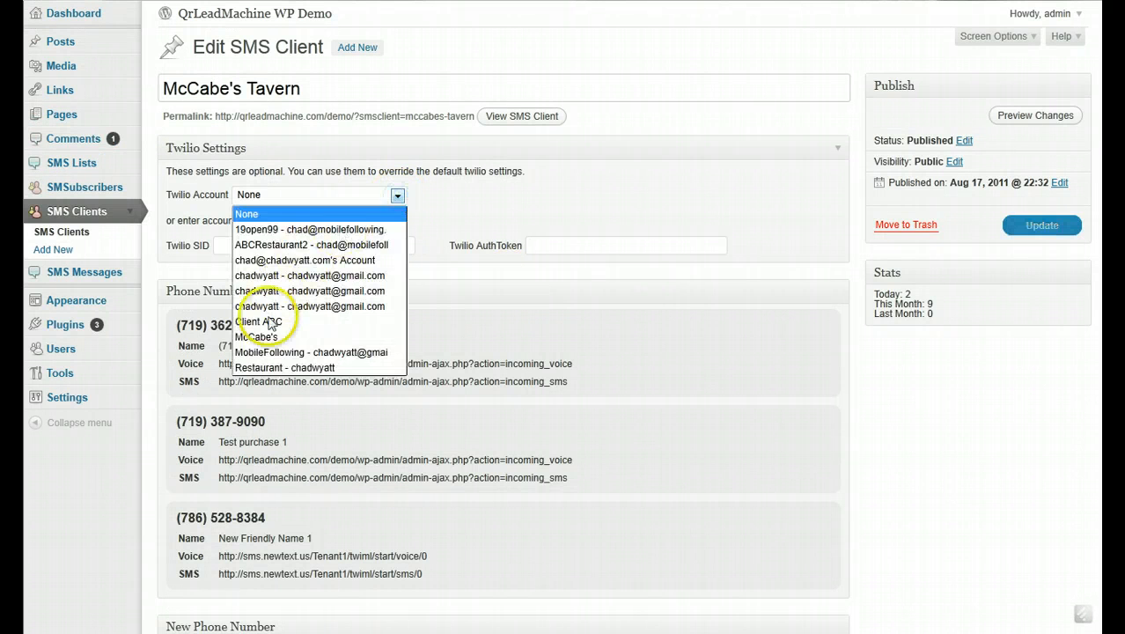
click(292, 335)
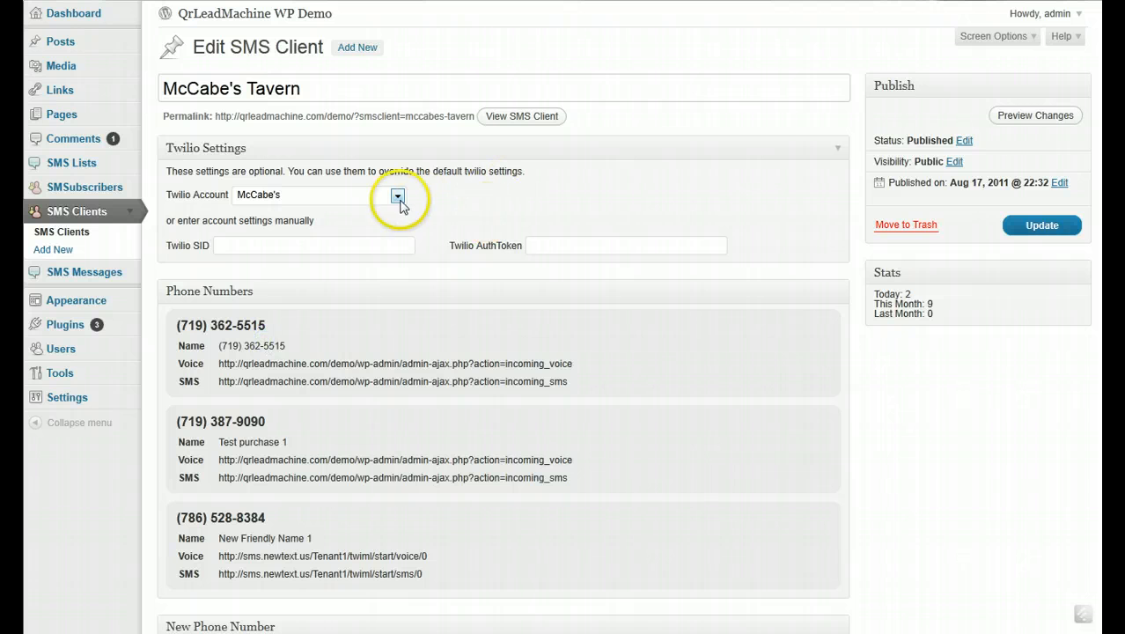
click(456, 190)
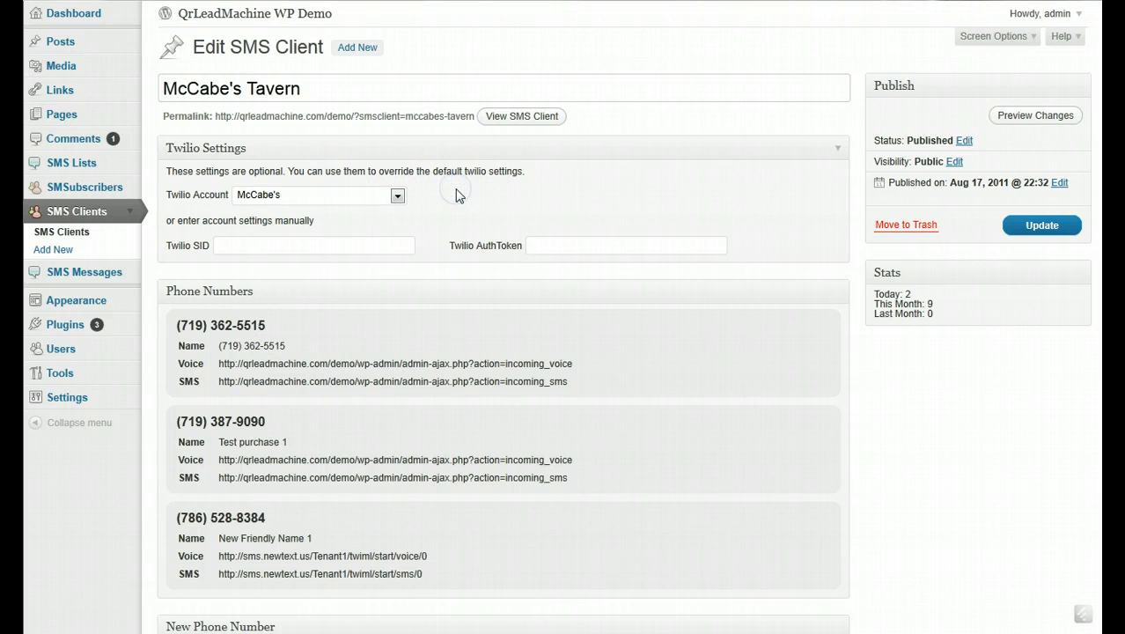
Set the client's Twilio account to Client ABC and update the client.
scroll(456, 193, down, 3)
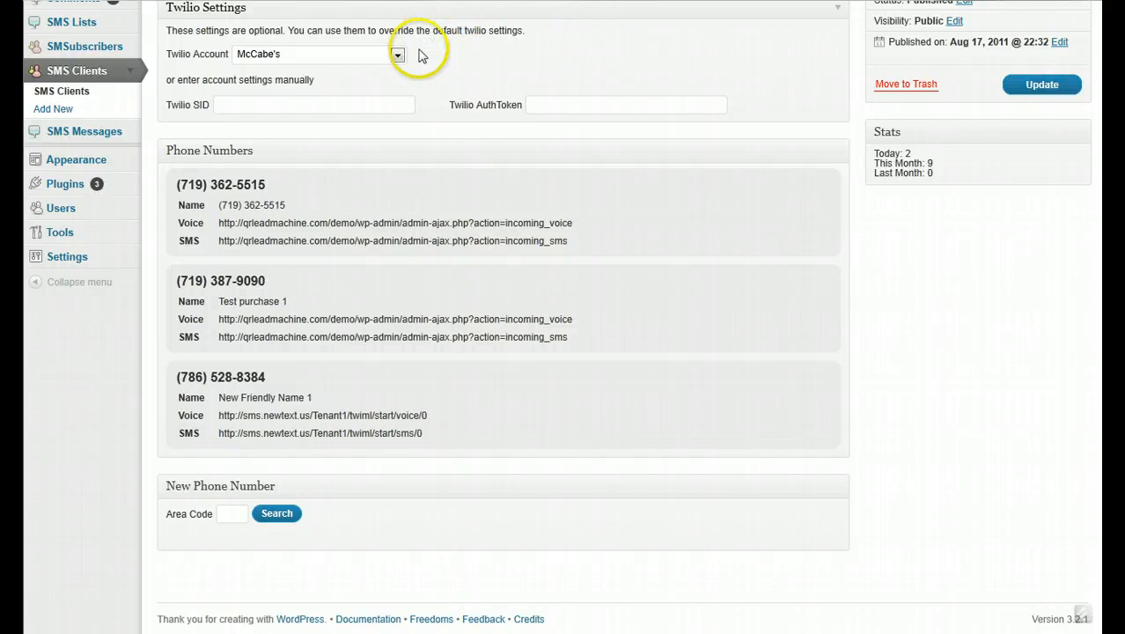
click(370, 54)
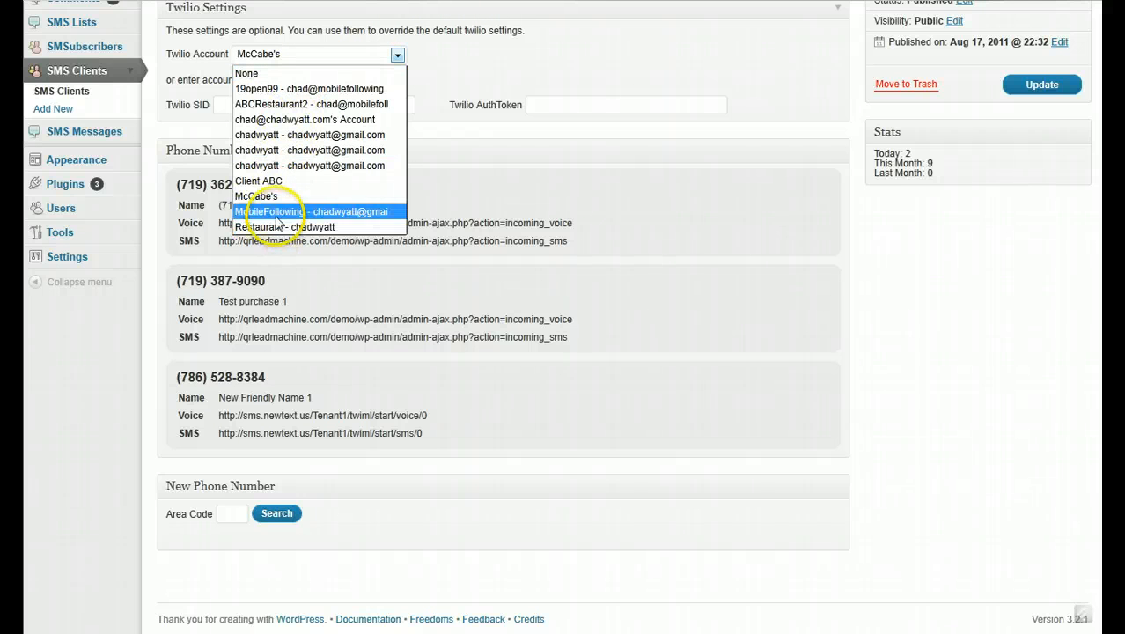
click(284, 181)
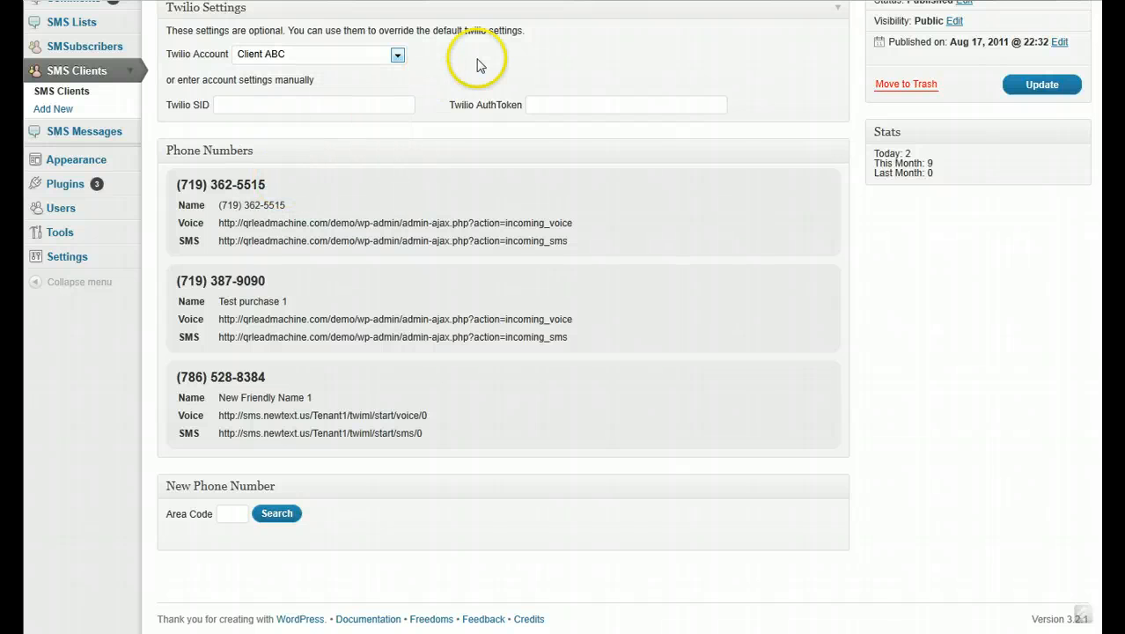
click(1039, 85)
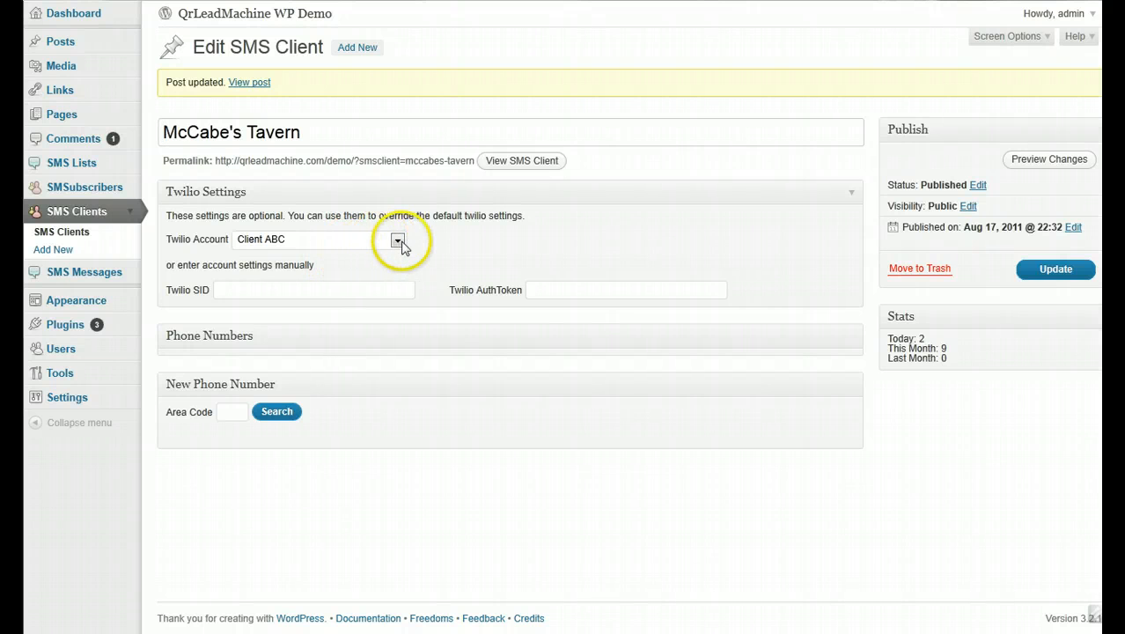
Set the client's Twilio account to McCabe's and update the client.
click(319, 246)
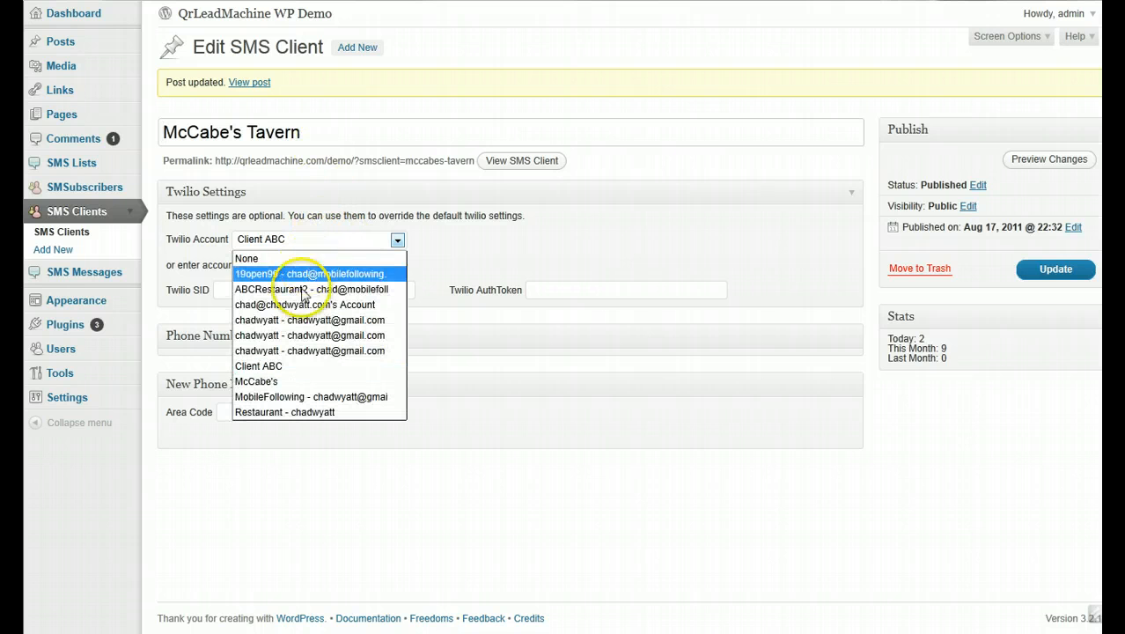
click(280, 382)
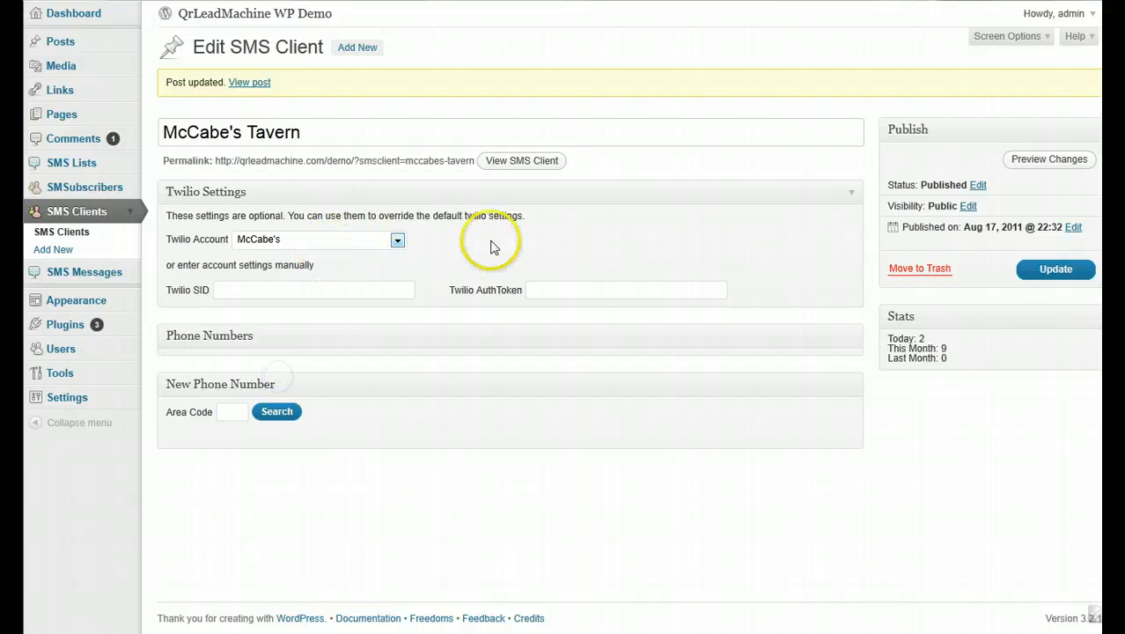
click(1019, 267)
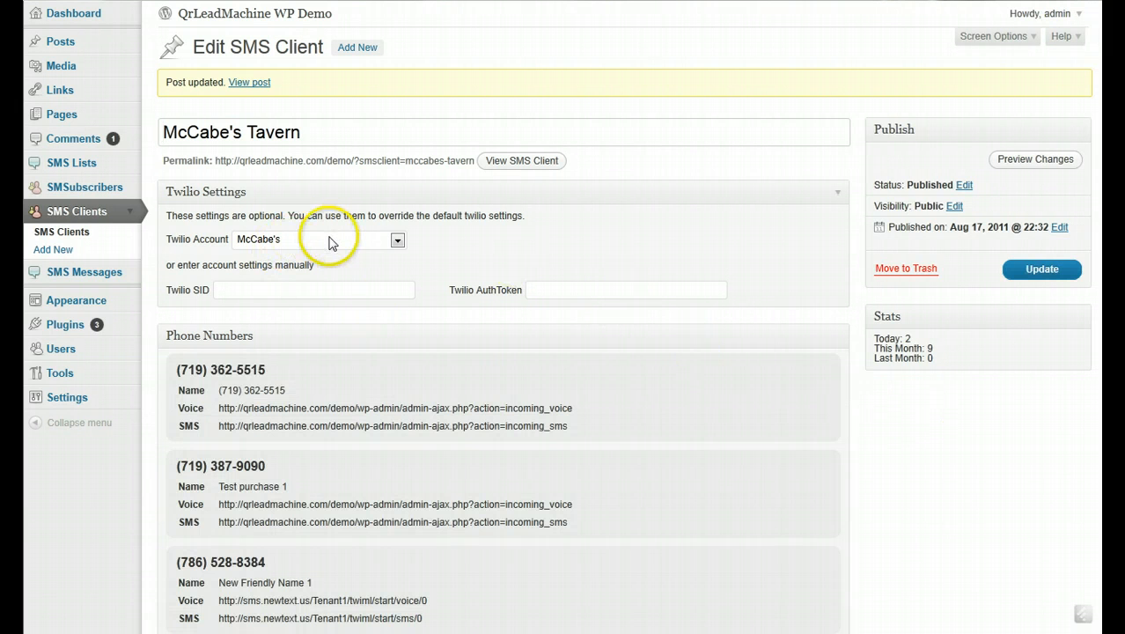
Examine the client's phone numbers and the area code search for a new phone number.
scroll(334, 359, down, 3)
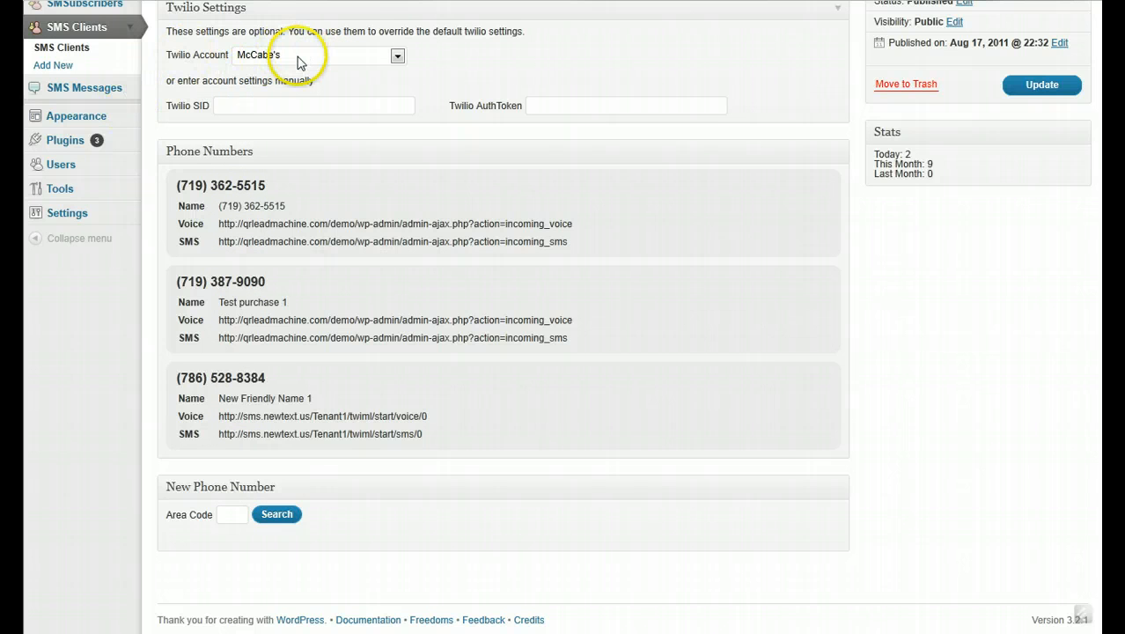
click(237, 514)
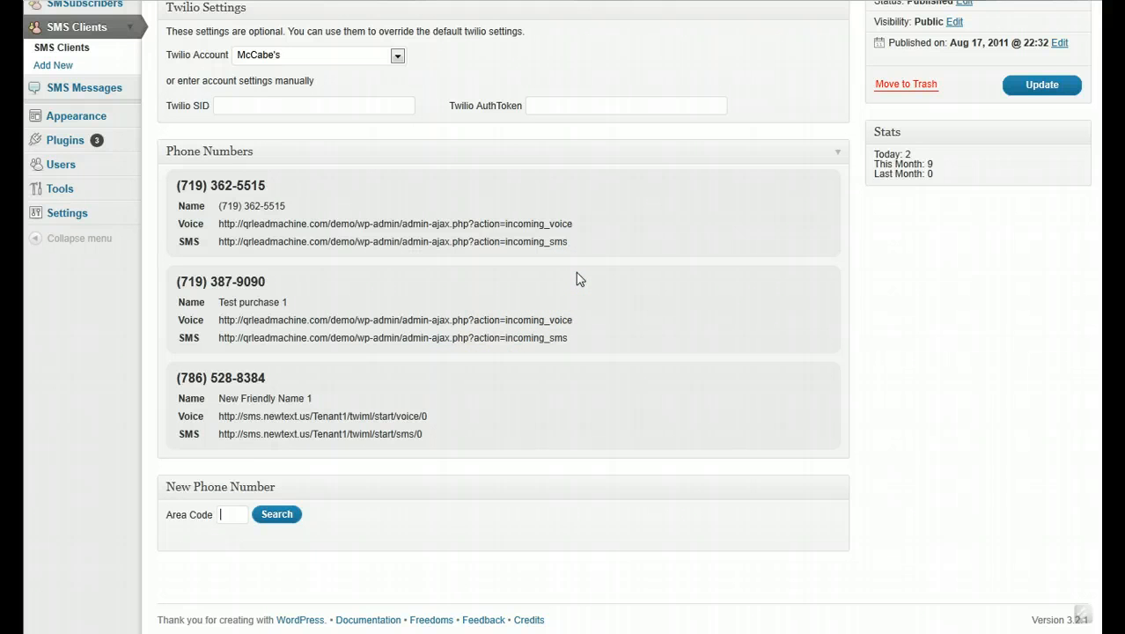
scroll(101, 401, up, 3)
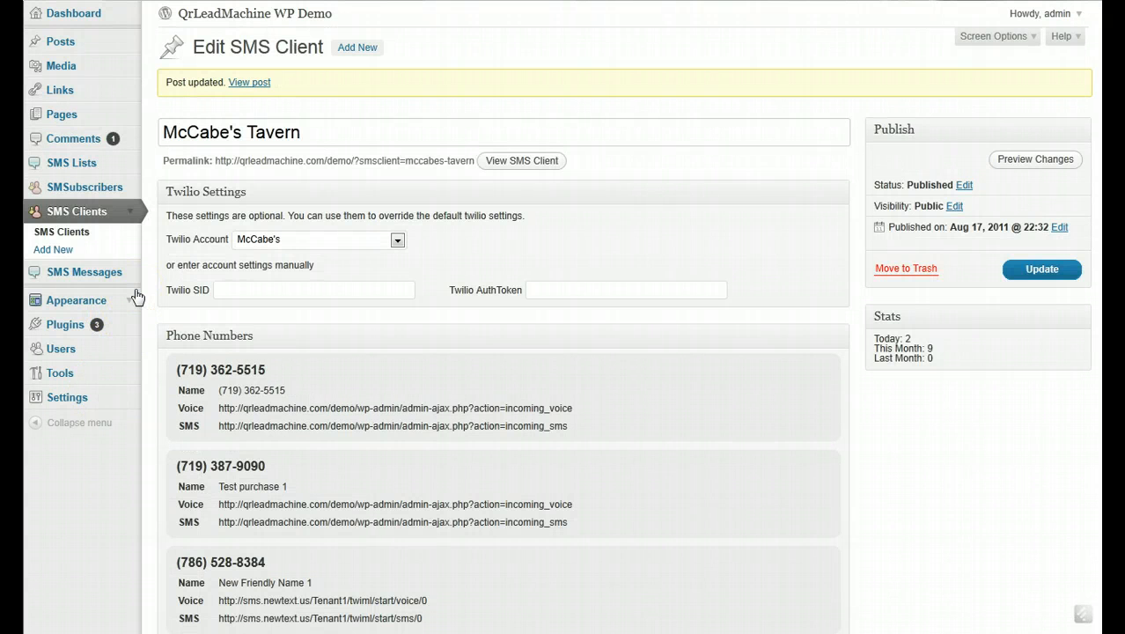
Open the Twilio Phone Numbers page of the SMS lists to review its numbers and their voice and SMS URLs.
click(129, 164)
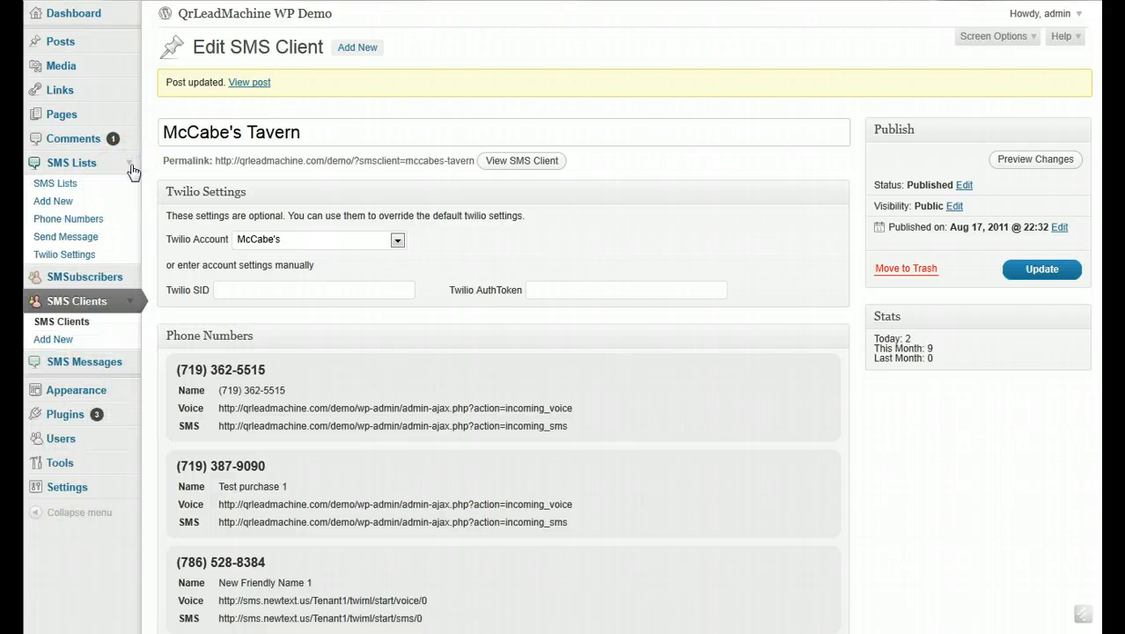
click(85, 223)
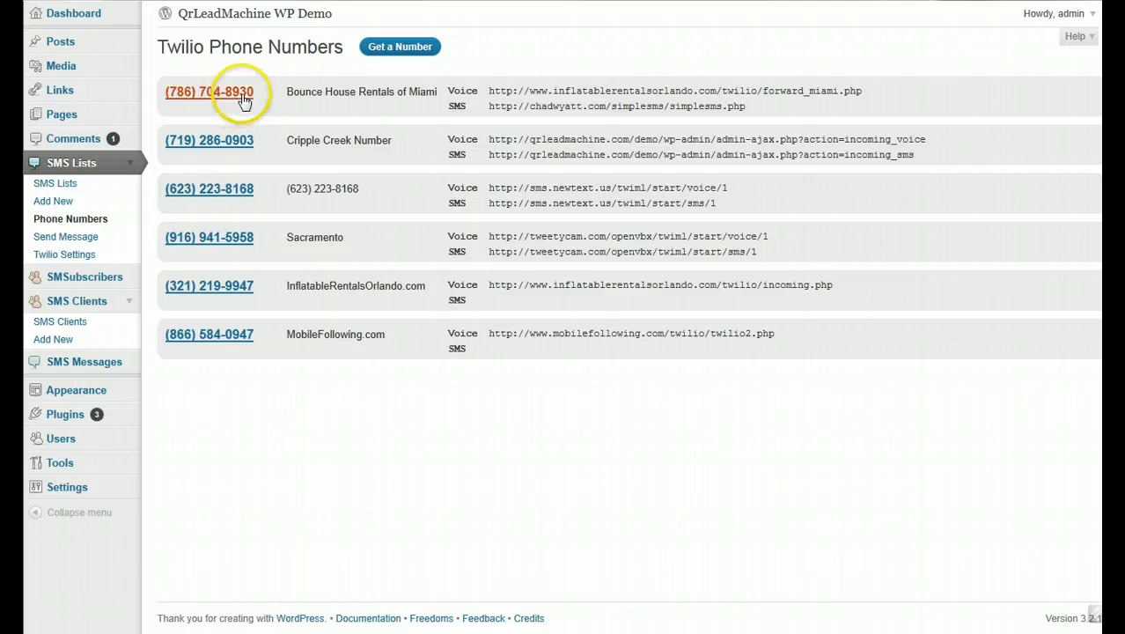
click(220, 190)
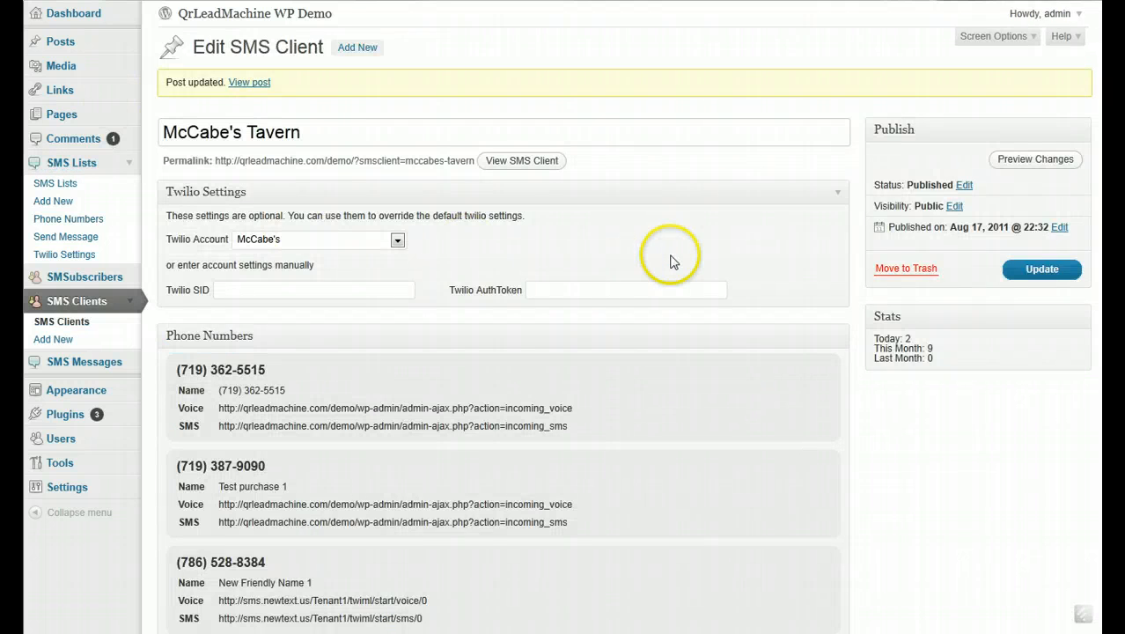
Search for new phone numbers in area code 719 and look through the available numbers.
scroll(667, 255, down, 1)
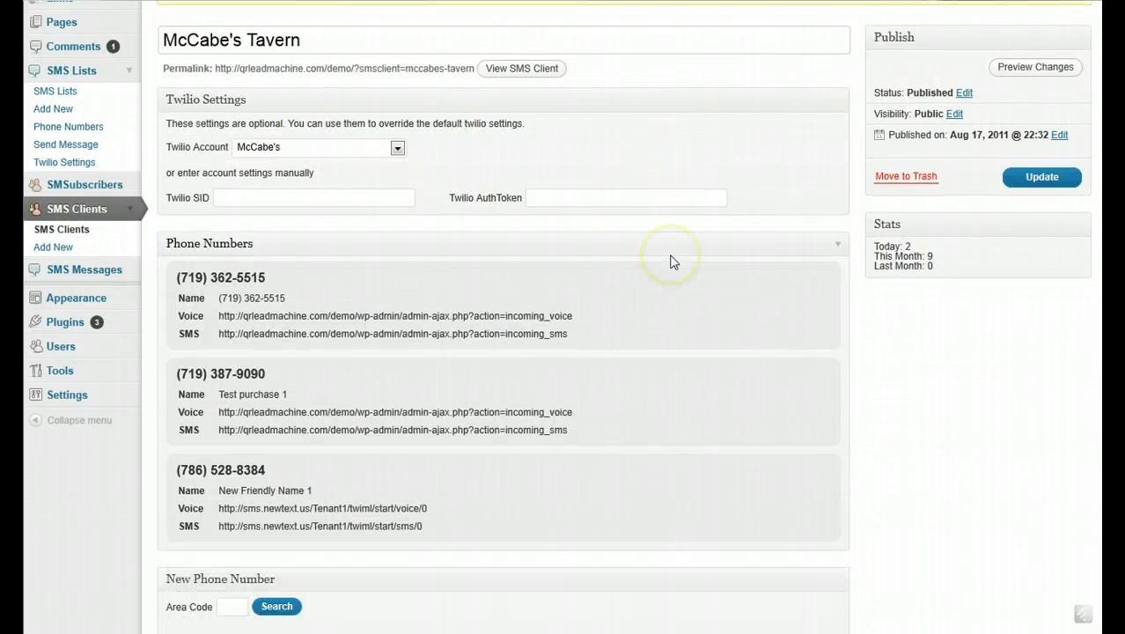
scroll(536, 276, up, 1)
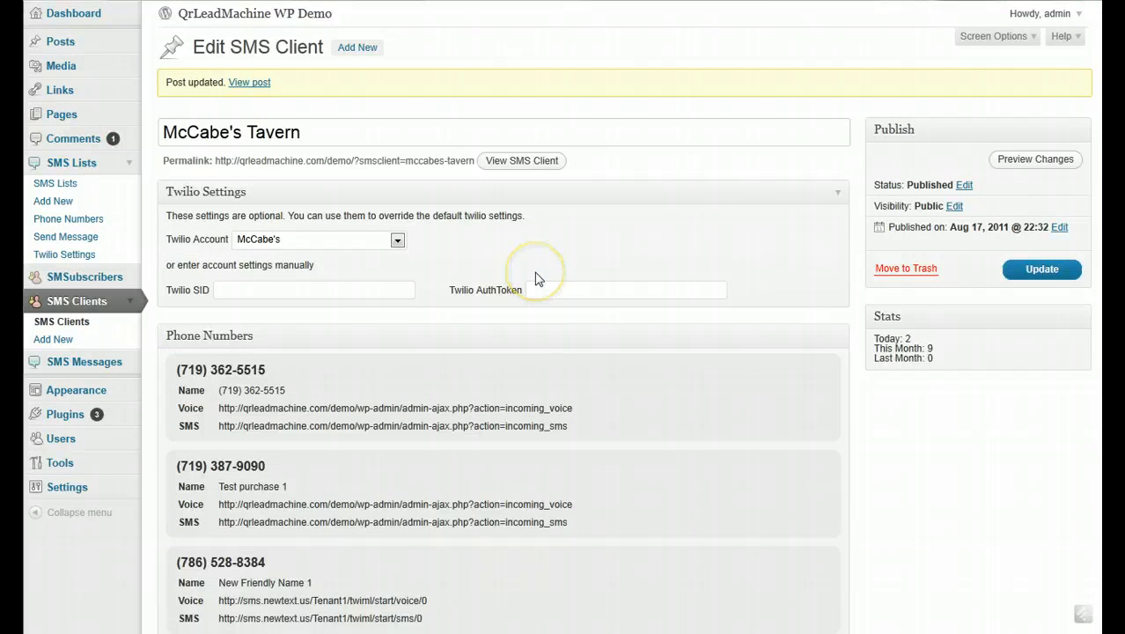
scroll(535, 277, down, 1)
scroll(230, 176, up, 1)
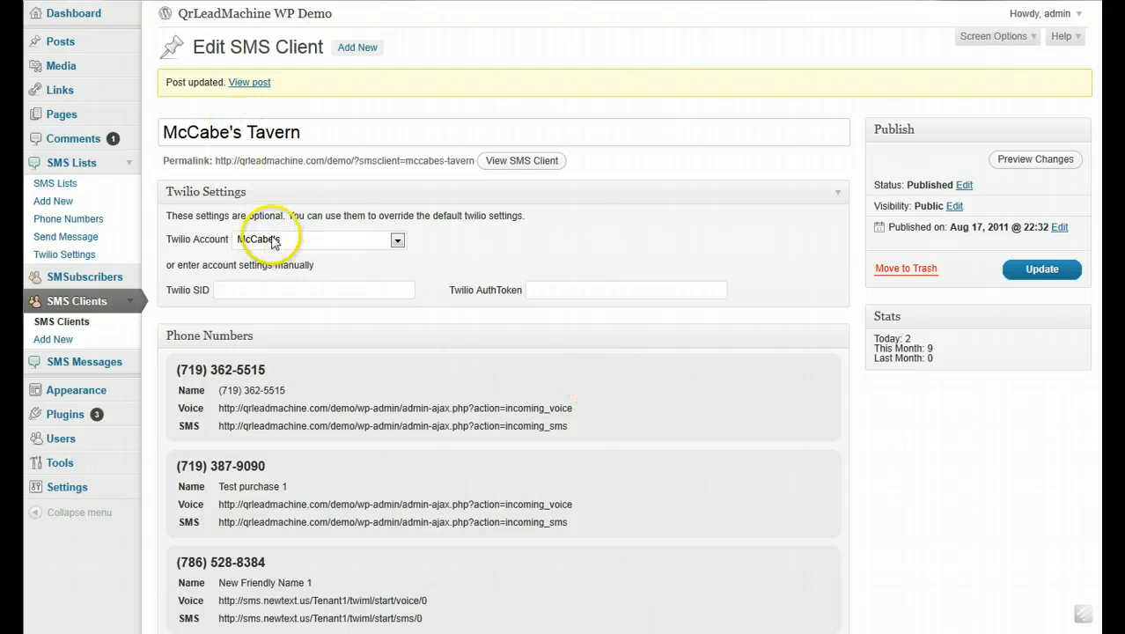
scroll(279, 301, down, 2)
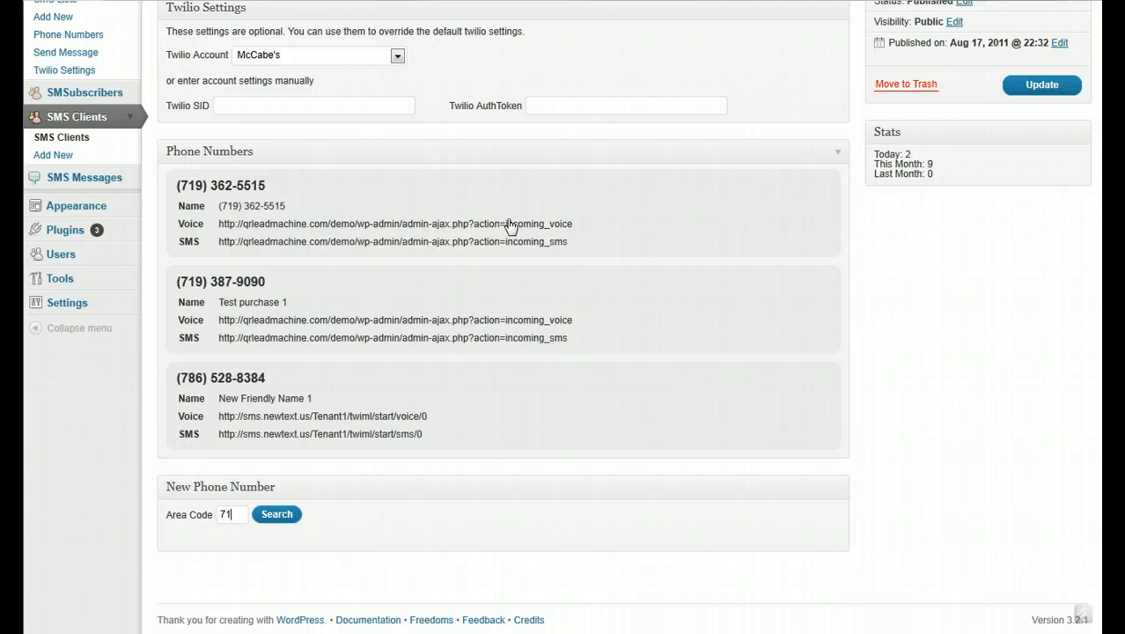
click(279, 516)
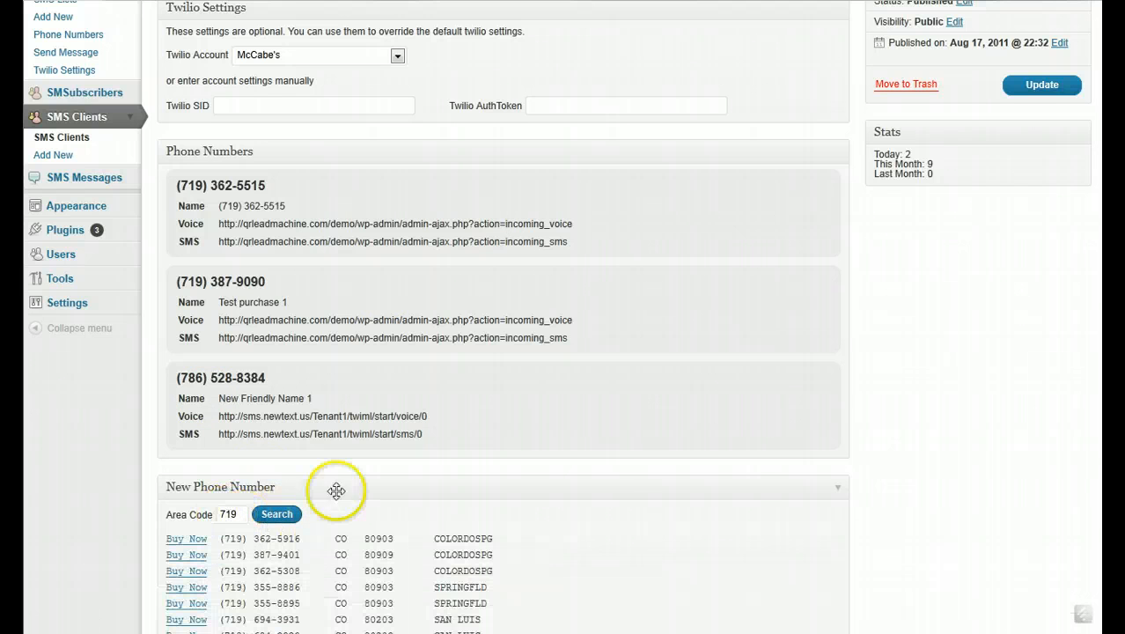
scroll(352, 480, down, 5)
scroll(195, 563, down, 2)
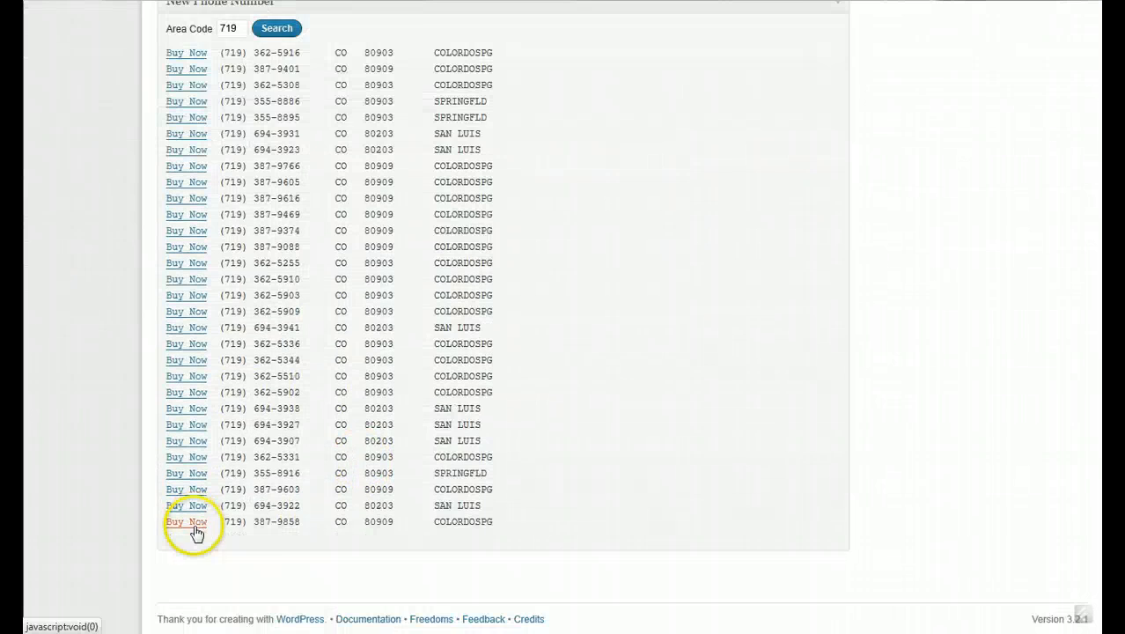
Try to buy one of the available area code 719 numbers, and decline the purchase confirmation.
scroll(205, 493, up, 1)
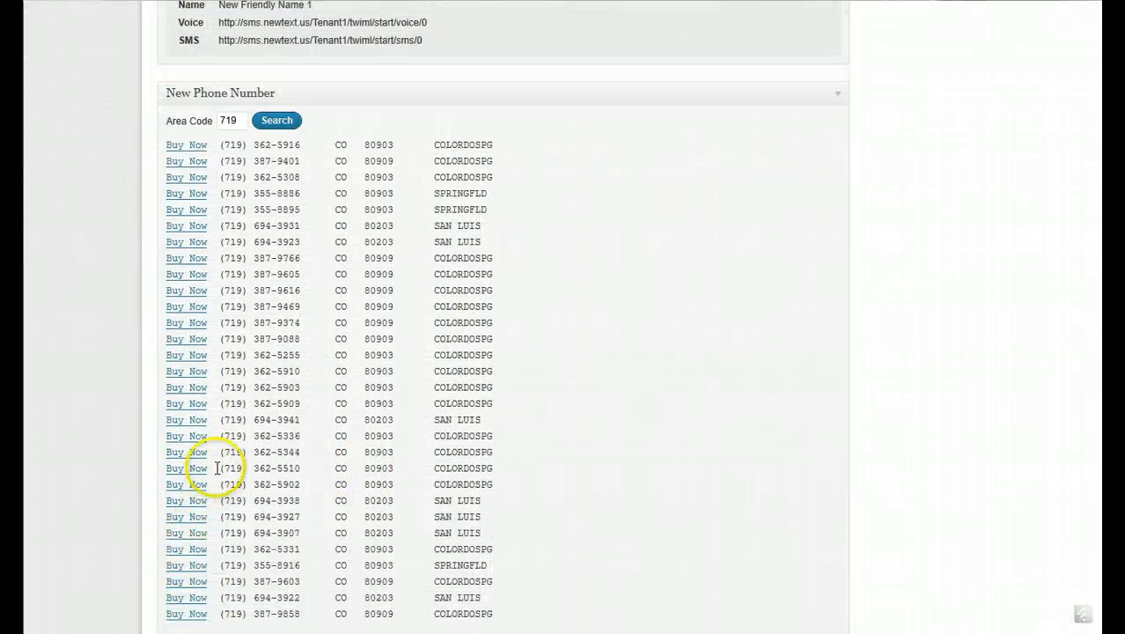
click(196, 326)
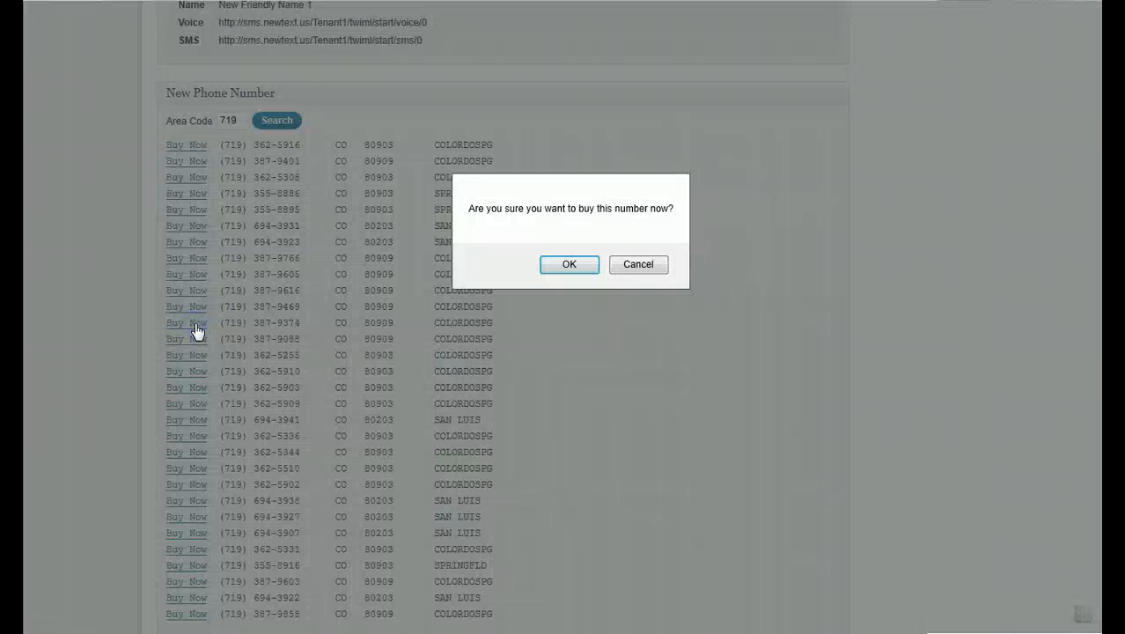
click(639, 265)
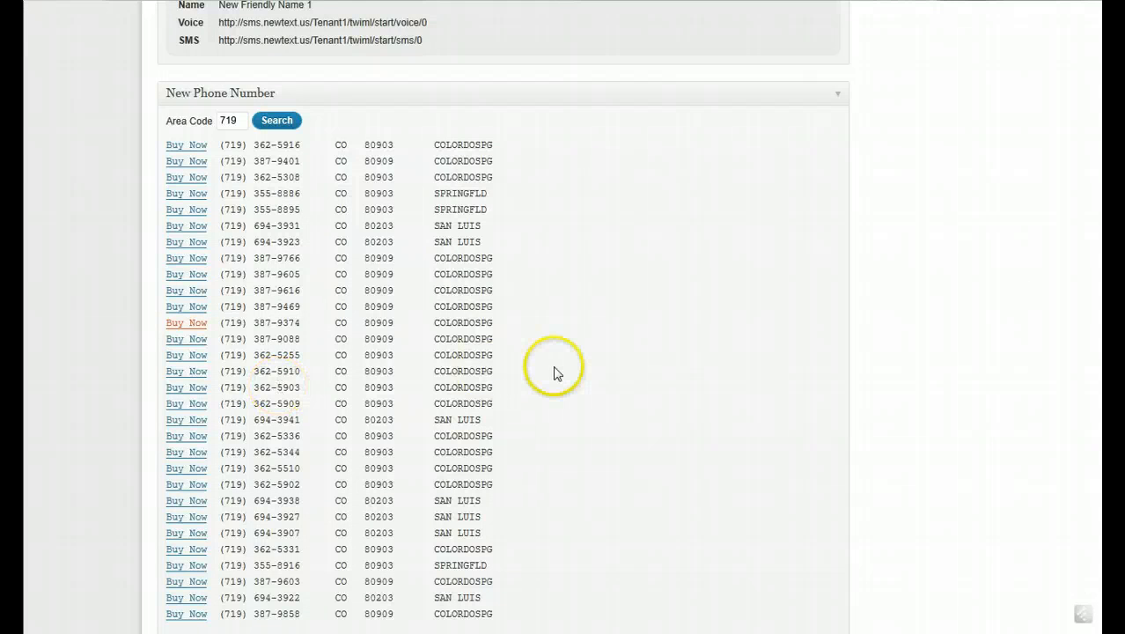
Overwrite the first phone number's voice URL with "asdfasdf", reset it to the default URL and close the field.
scroll(552, 372, up, 5)
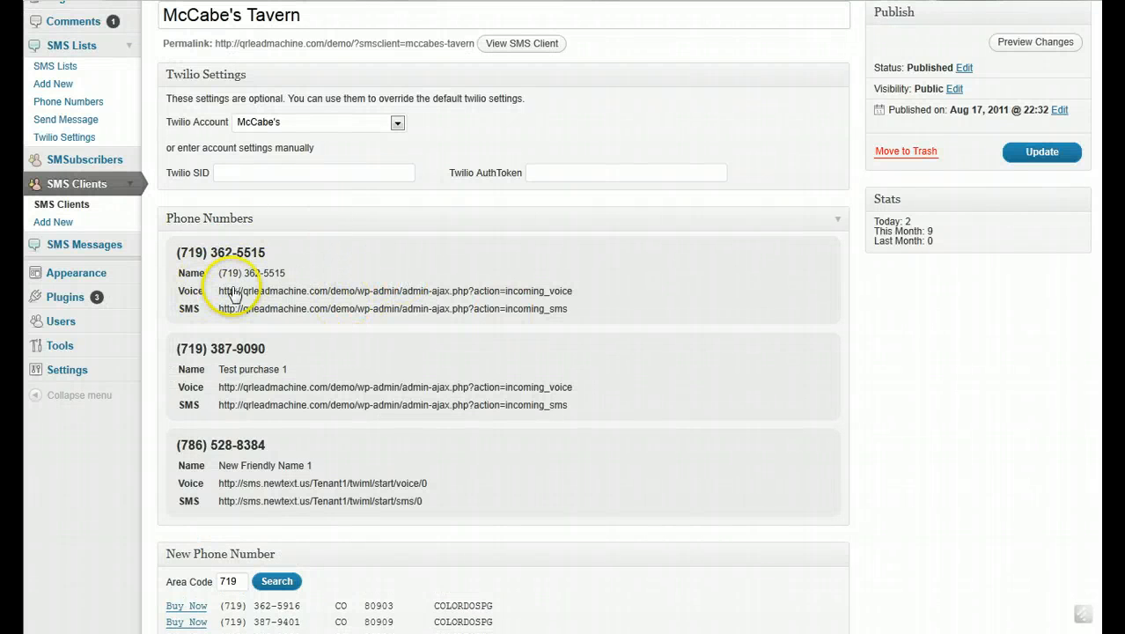
click(421, 300)
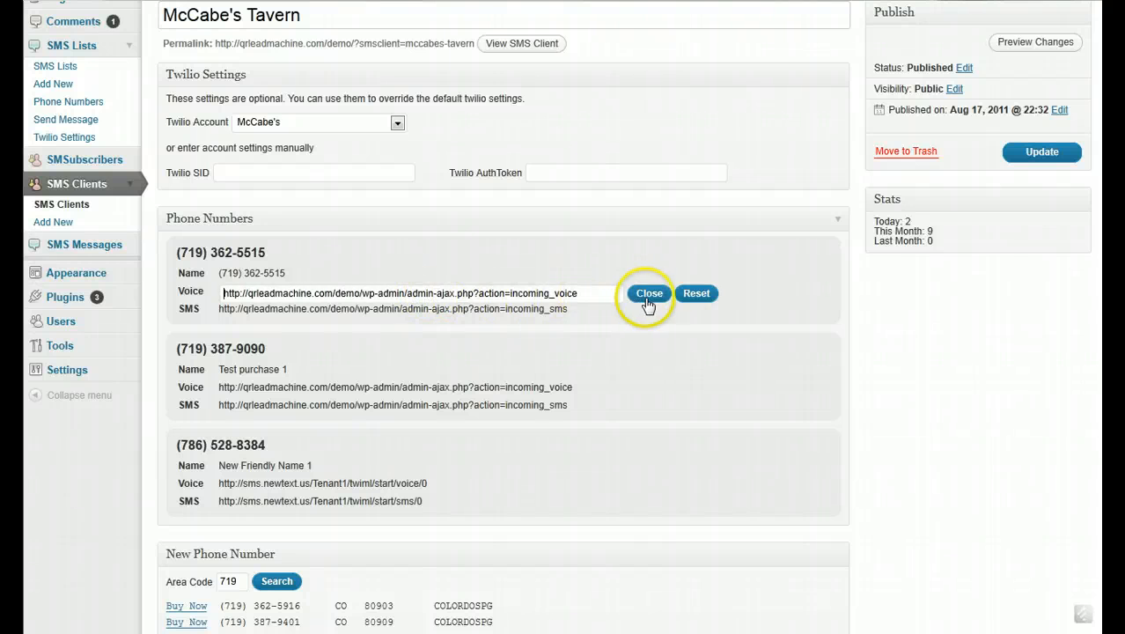
drag(585, 294, 191, 290)
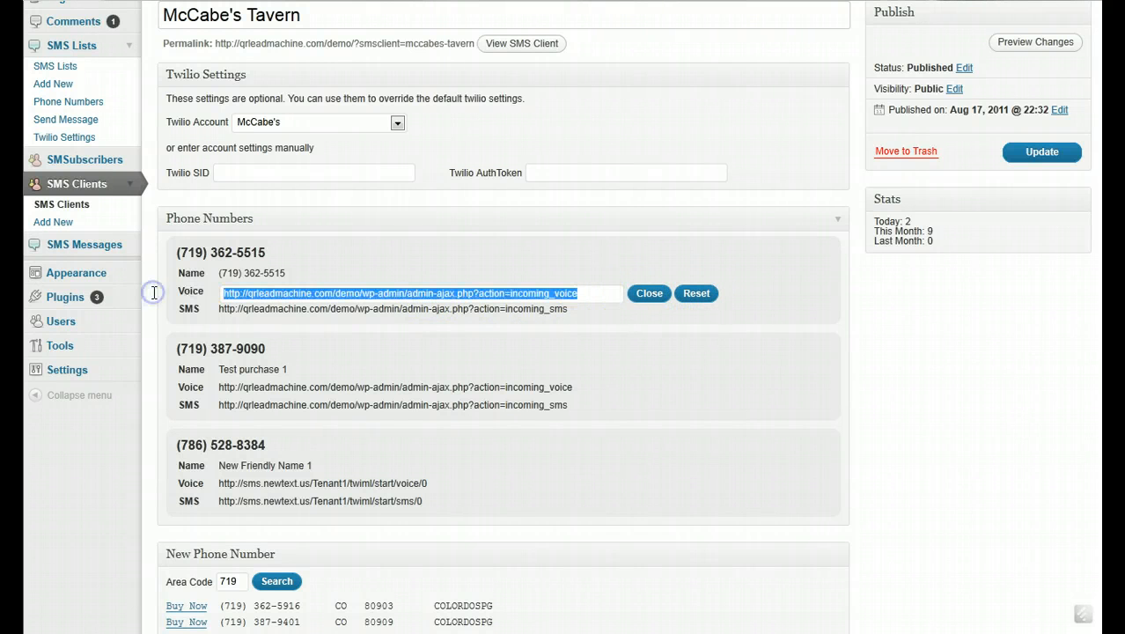
text(asdfasdf)
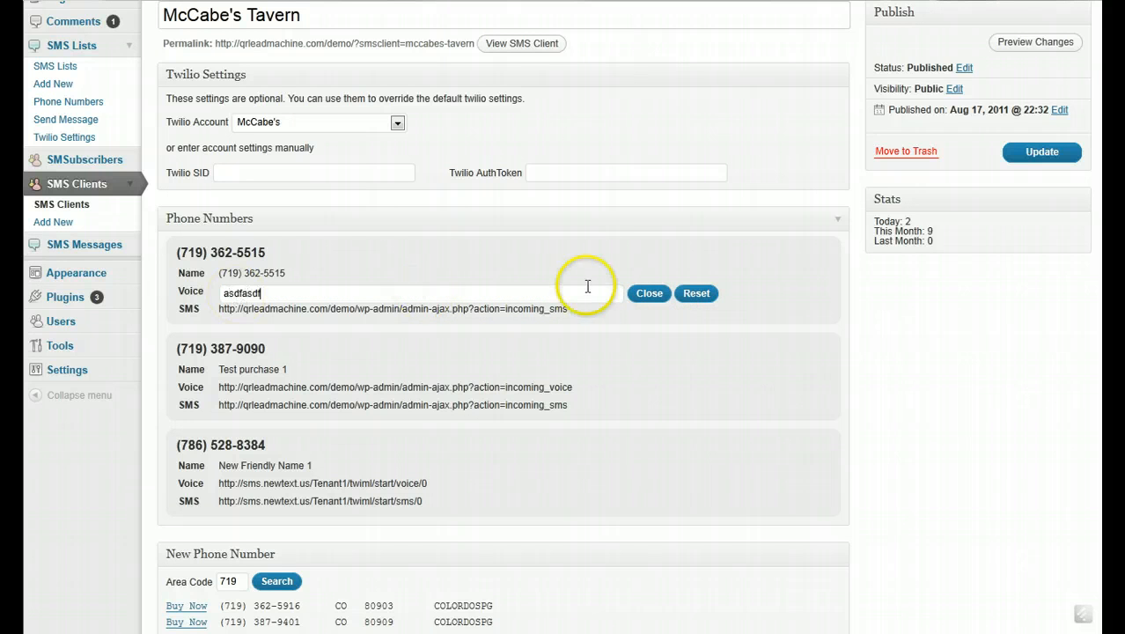
click(696, 294)
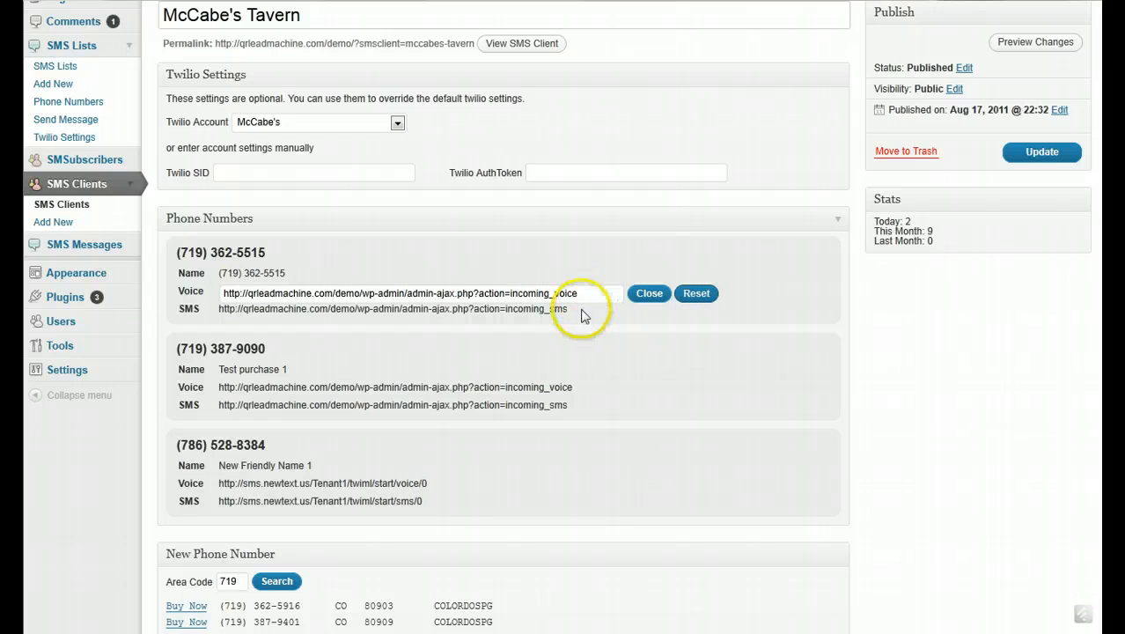
click(649, 296)
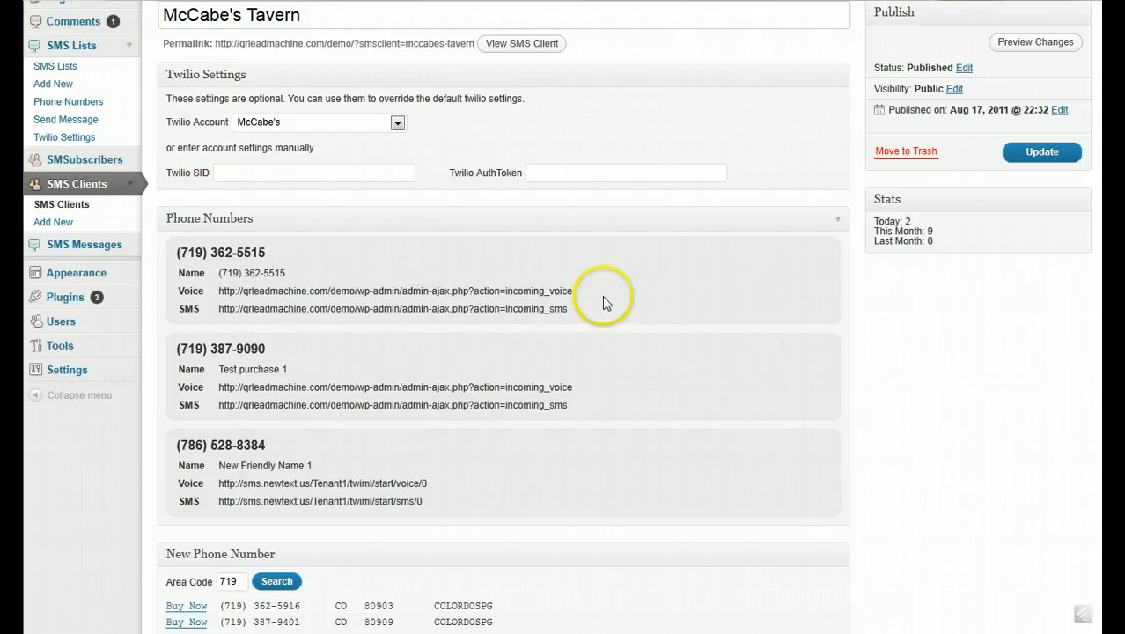
Rename the client's first phone number to "Lunch Specials".
click(255, 274)
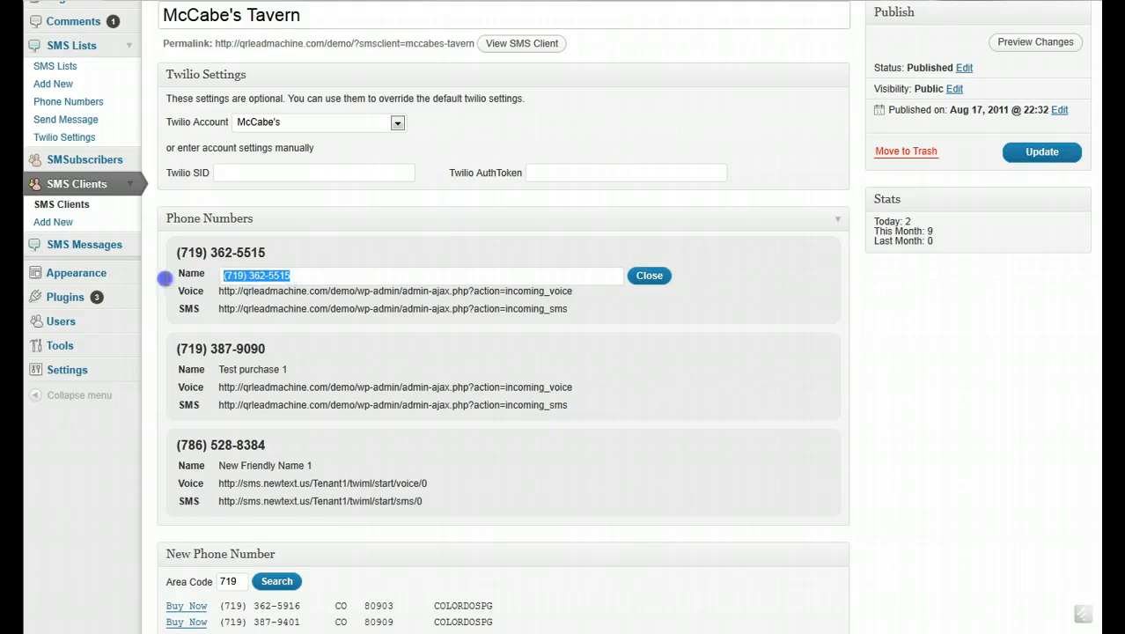
scroll(410, 268, up, 1)
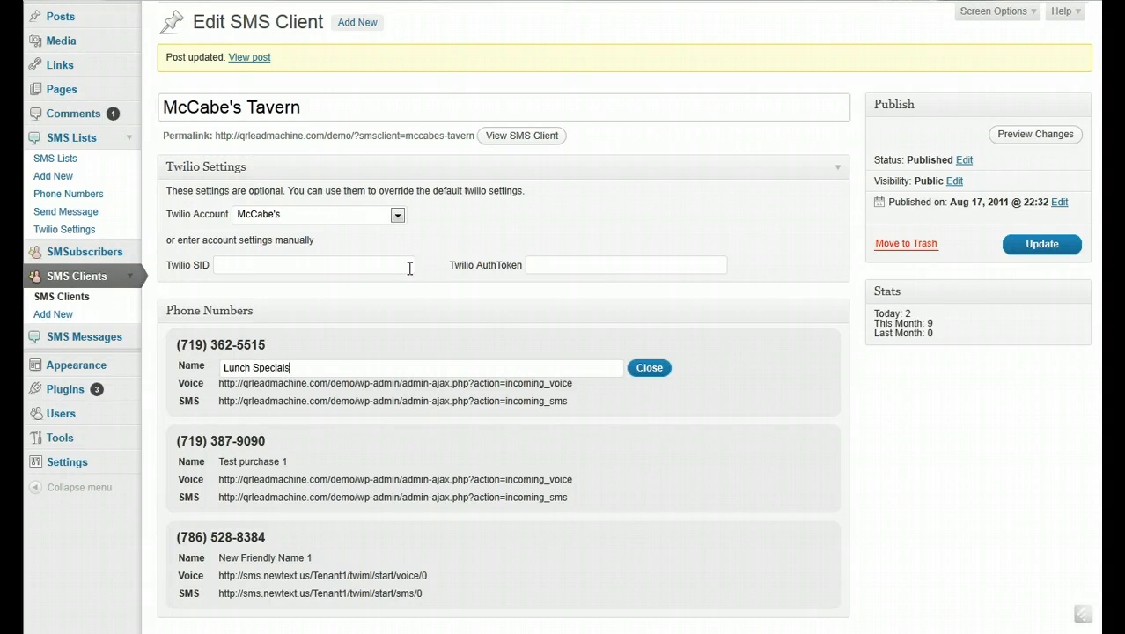
click(652, 368)
Rename the client's second phone number, "Test purchase 1", to "Breakfast".
scroll(460, 447, down, 2)
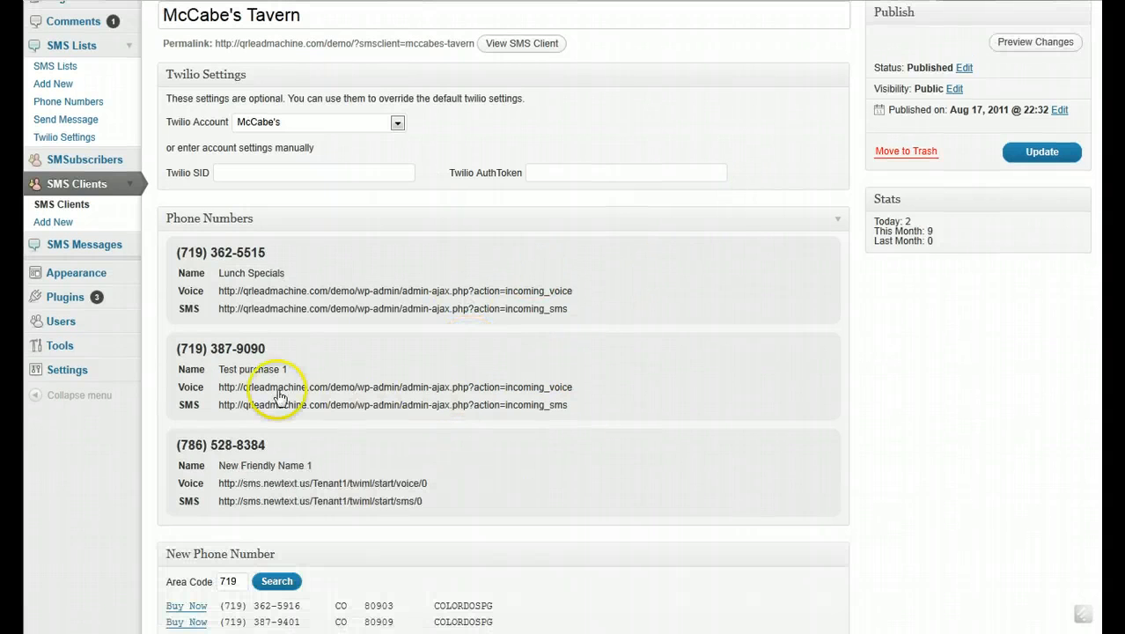
click(255, 373)
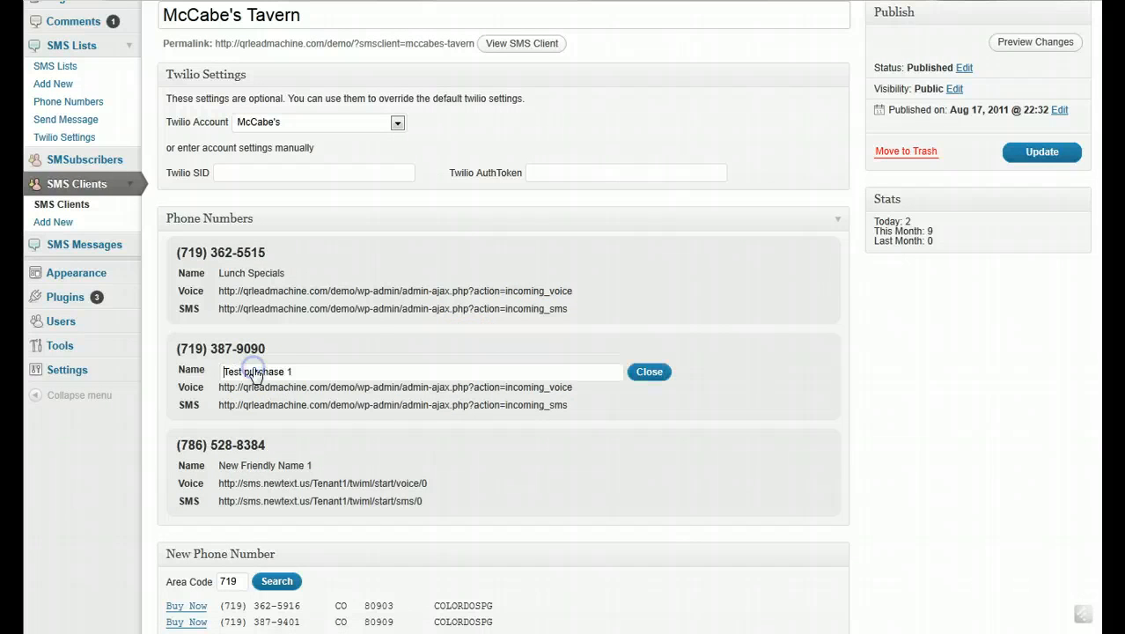
drag(318, 370, 236, 371)
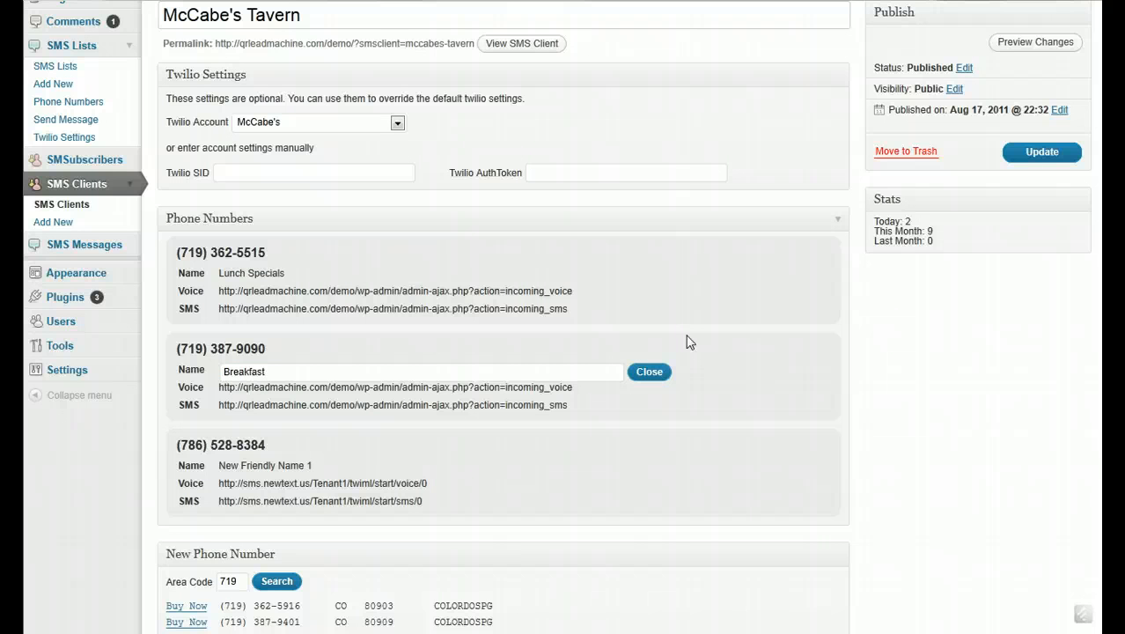
click(649, 374)
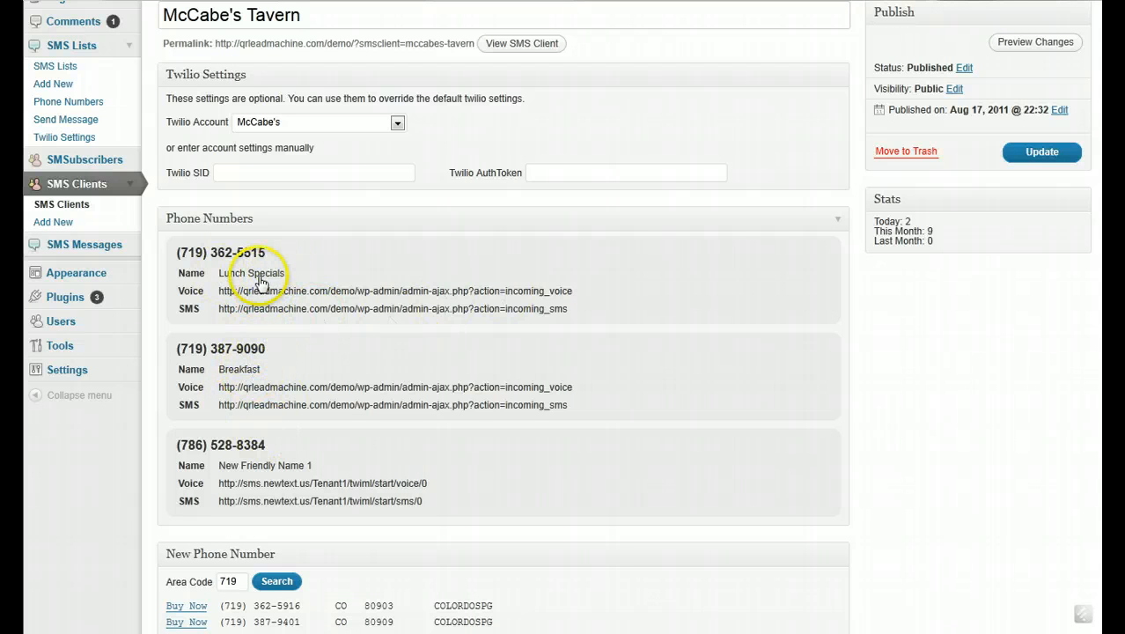
Examine the client's named phone numbers, message stats and the list of numbers available to buy.
scroll(344, 449, down, 2)
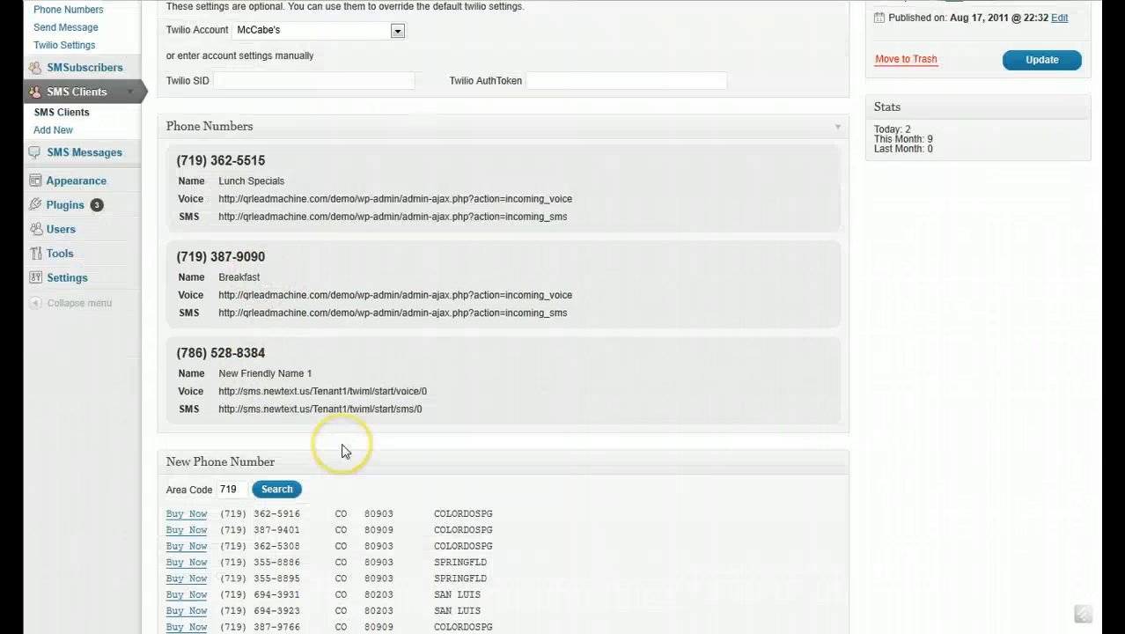
scroll(344, 450, up, 5)
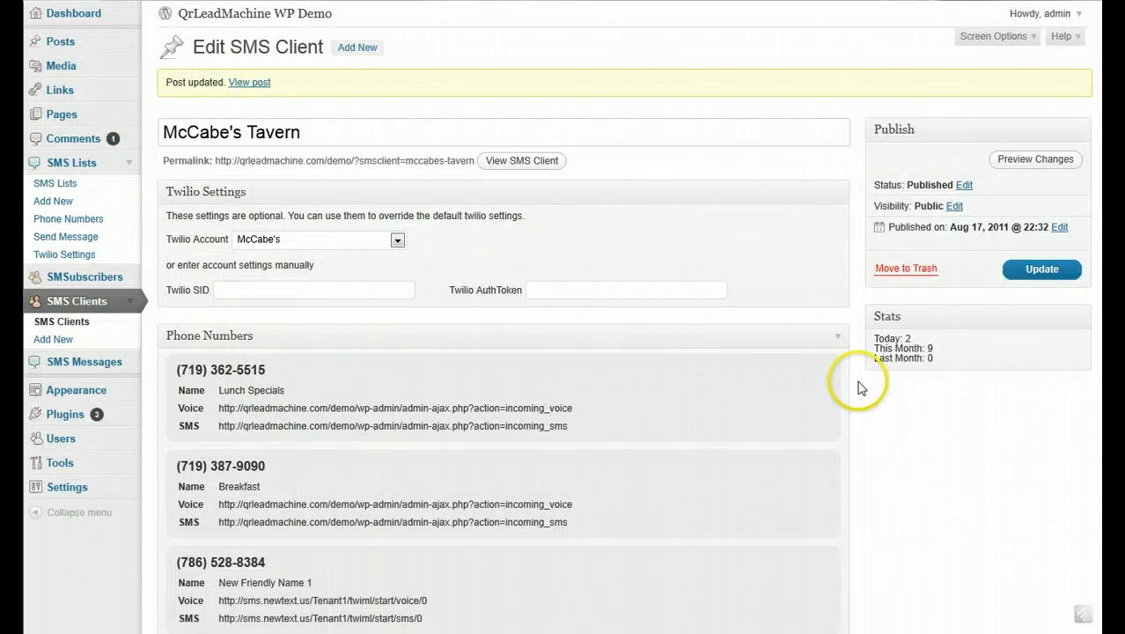
scroll(781, 251, down, 4)
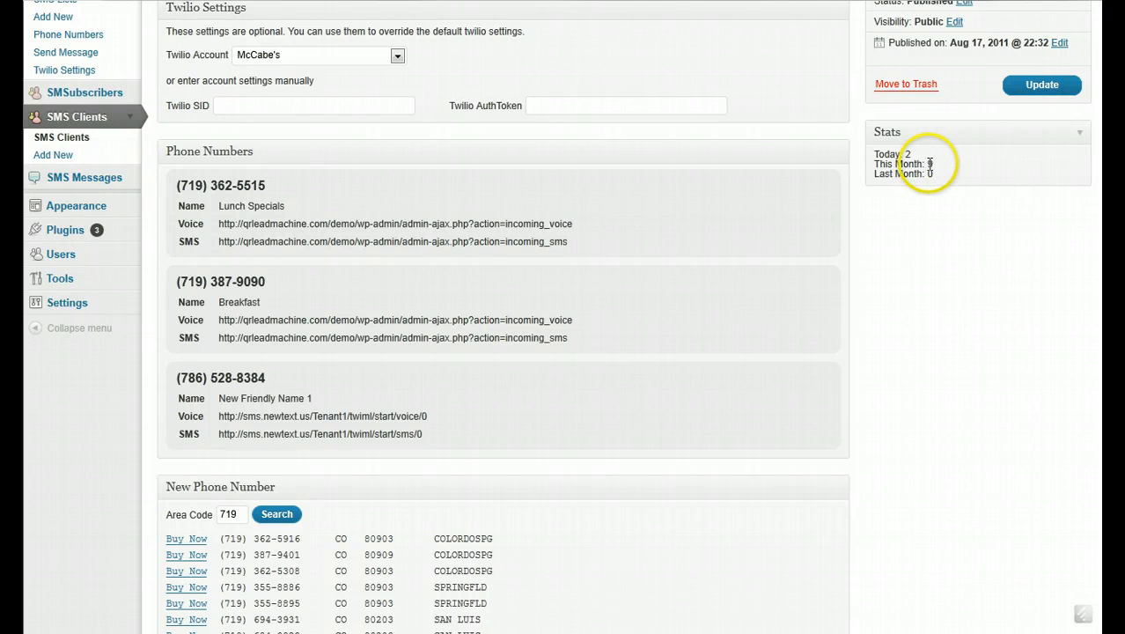
scroll(916, 264, up, 1)
scroll(916, 257, up, 1)
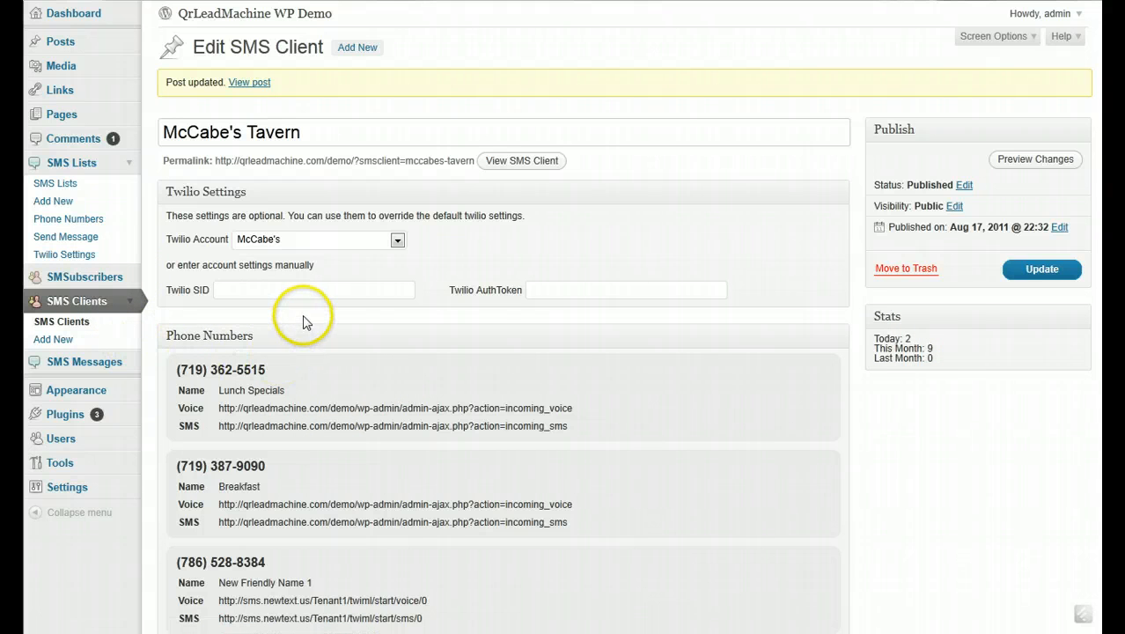
click(931, 346)
click(749, 401)
scroll(750, 405, down, 7)
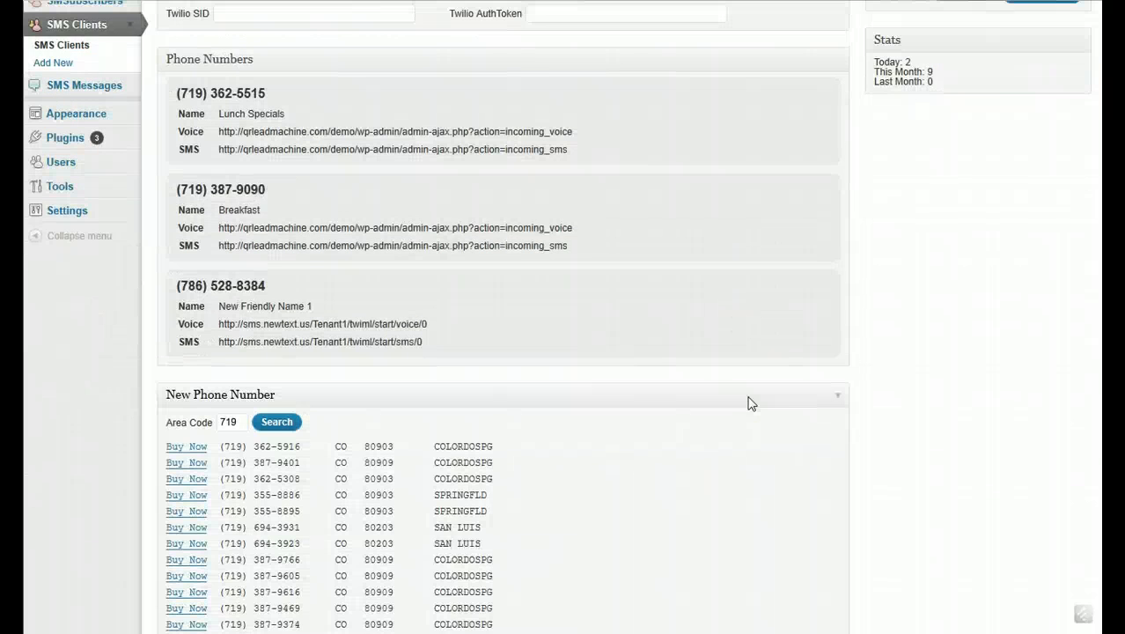
scroll(747, 423, up, 3)
scroll(745, 424, up, 5)
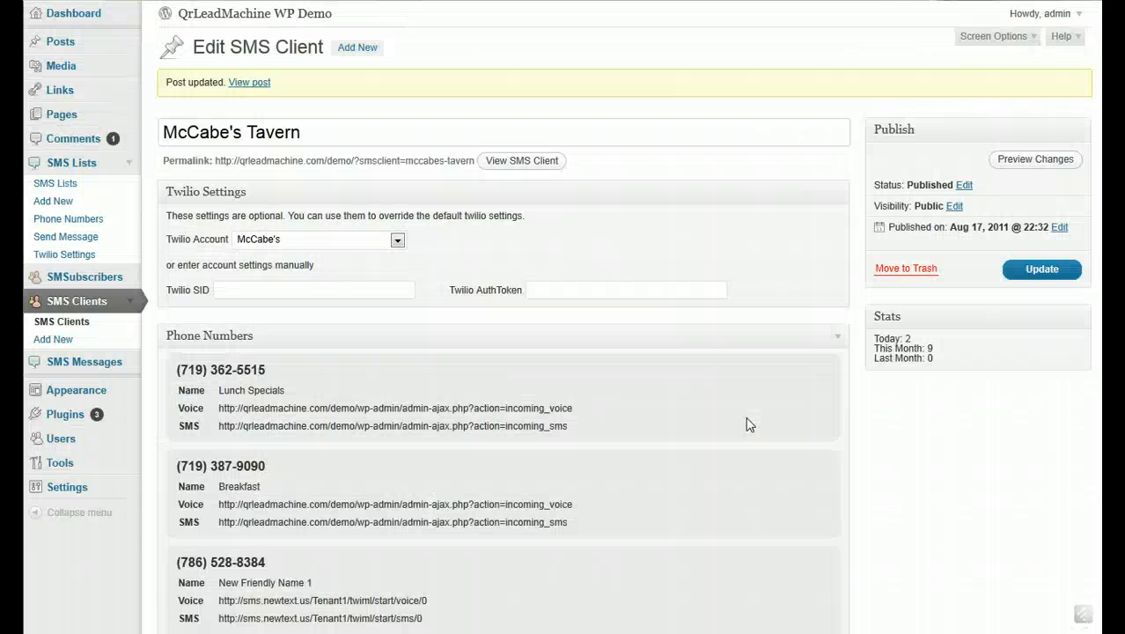